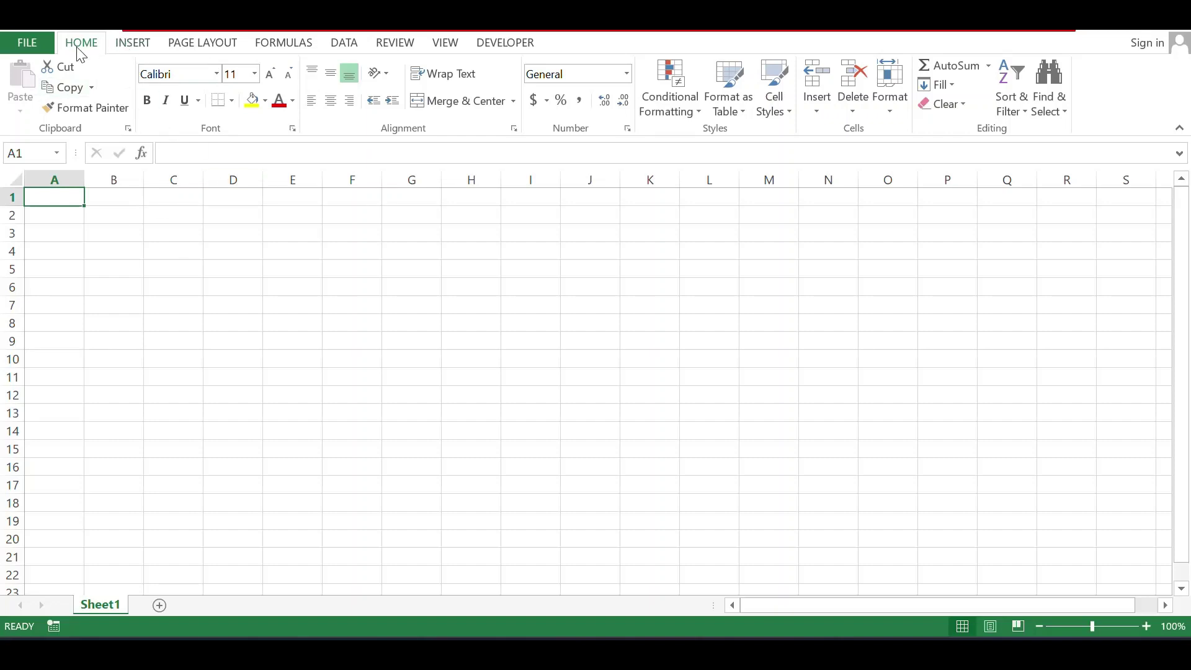
# Browse the Insert, Page Layout, Formulas and Data tabs, then return to Home
pyautogui.click(115, 54)
pyautogui.click(235, 53)
pyautogui.click(279, 46)
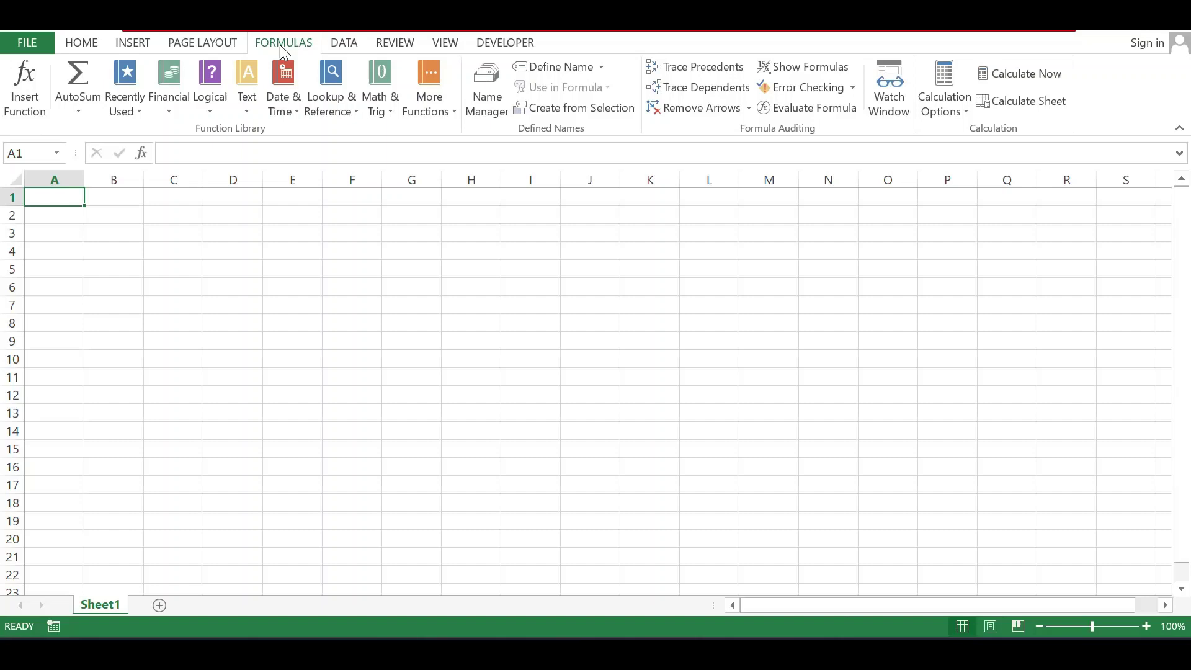
pyautogui.click(355, 45)
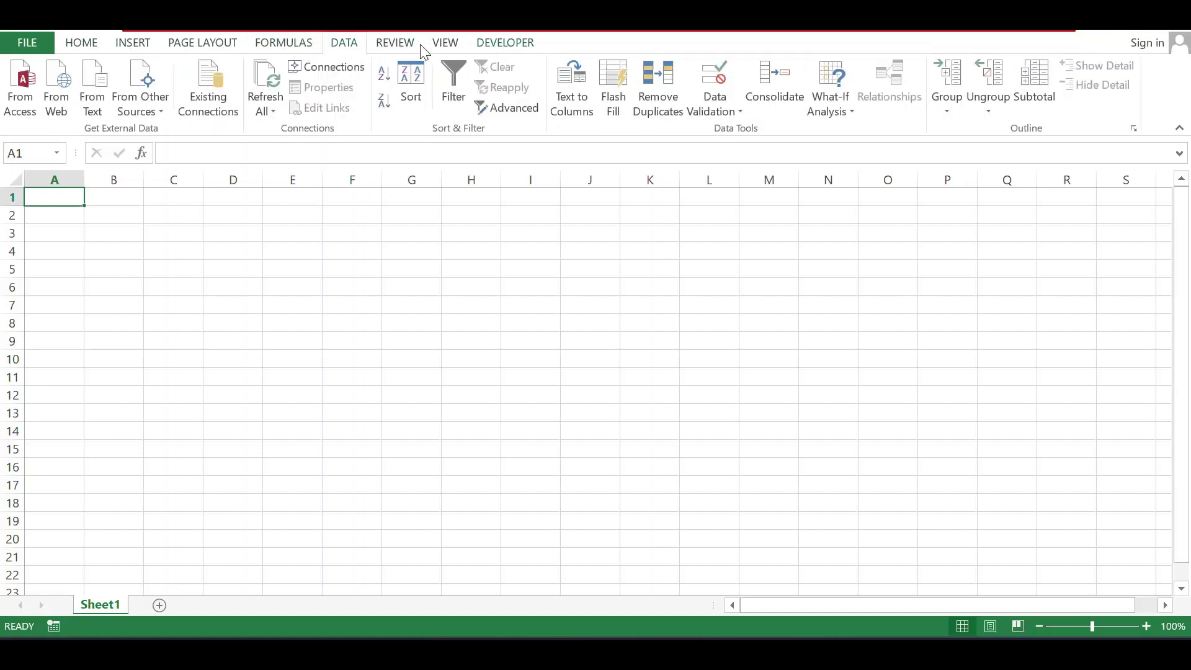
pyautogui.click(66, 44)
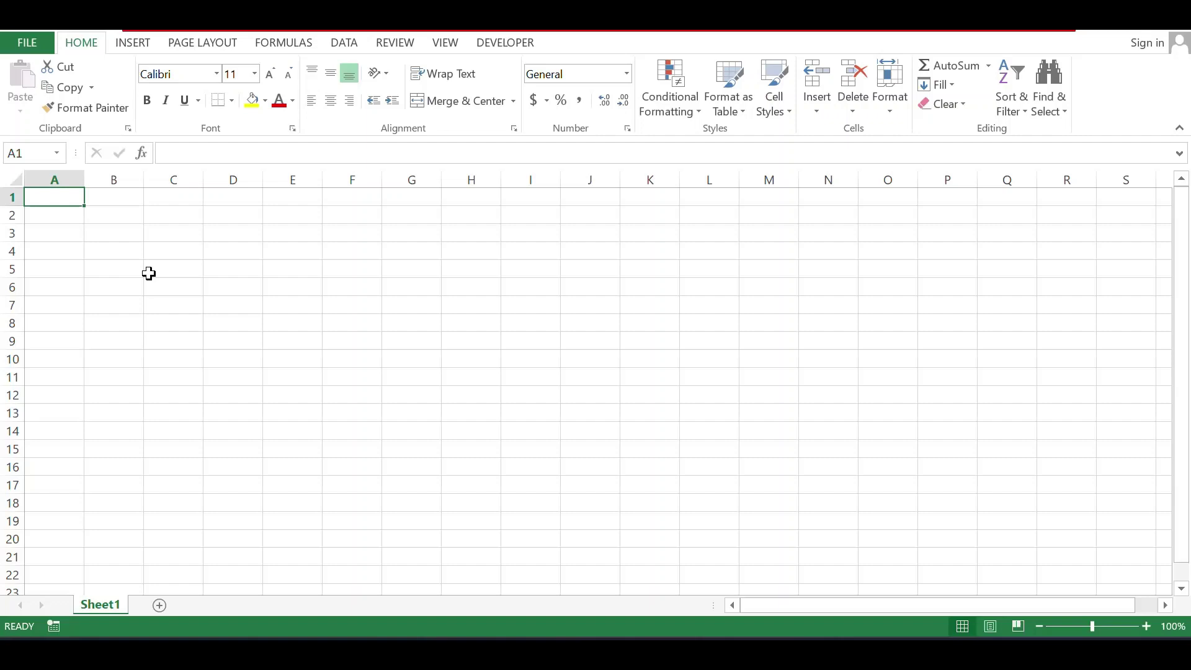
# Open Excel Options at the Customize Ribbon page and move the dialog aside
pyautogui.click(34, 42)
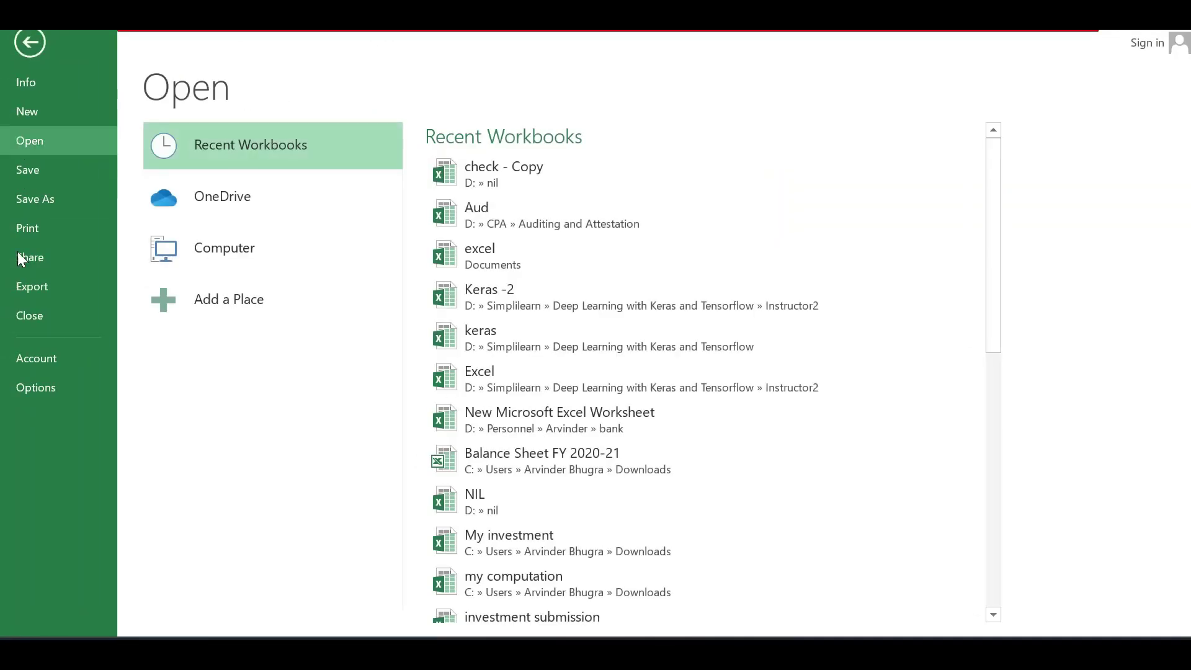
pyautogui.click(35, 388)
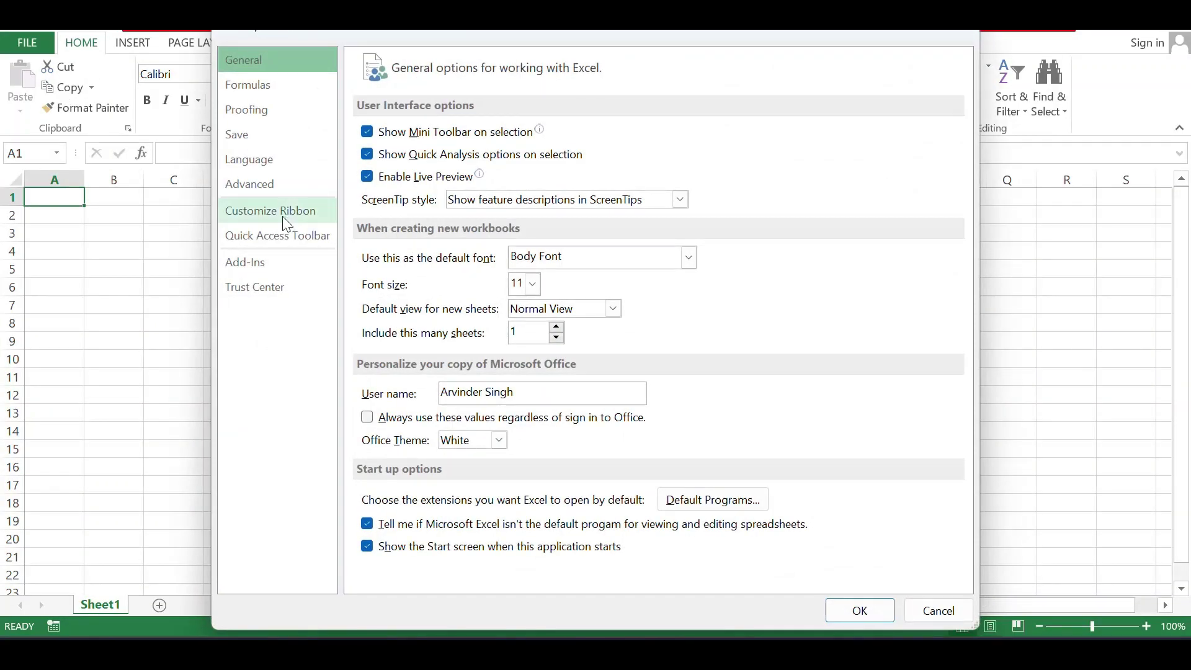
pyautogui.click(286, 223)
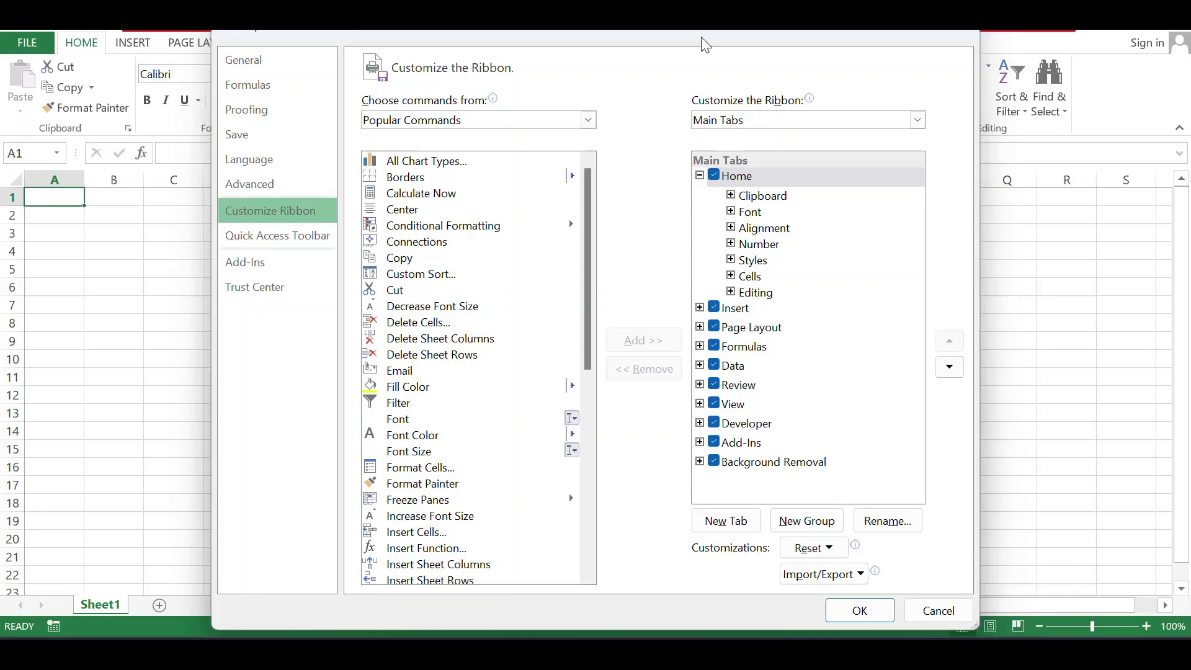
pyautogui.moveTo(706, 44); pyautogui.dragTo(833, 103)
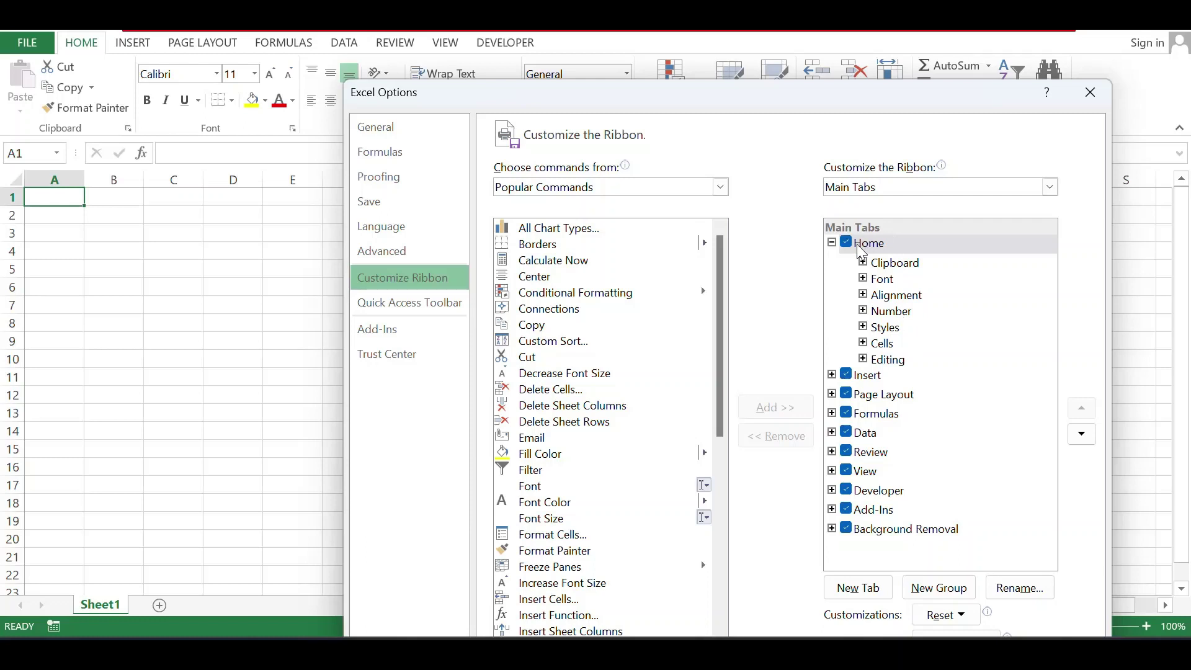
# Add a New Tab with an empty New Group and apply with OK
pyautogui.click(839, 247)
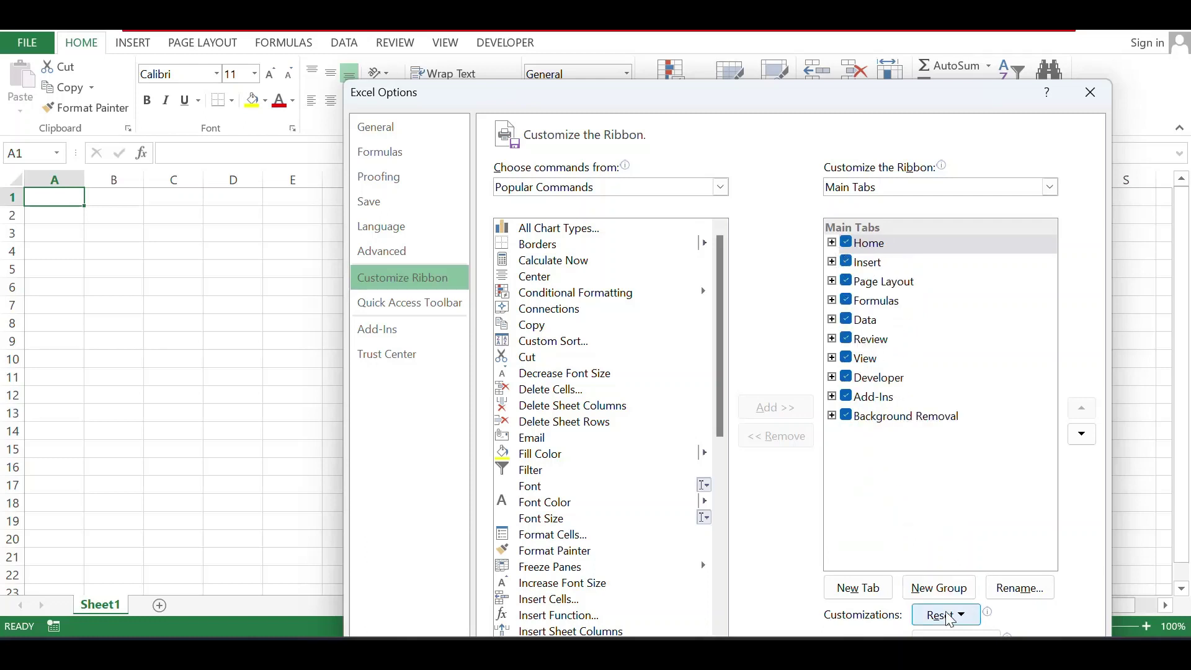
pyautogui.click(868, 592)
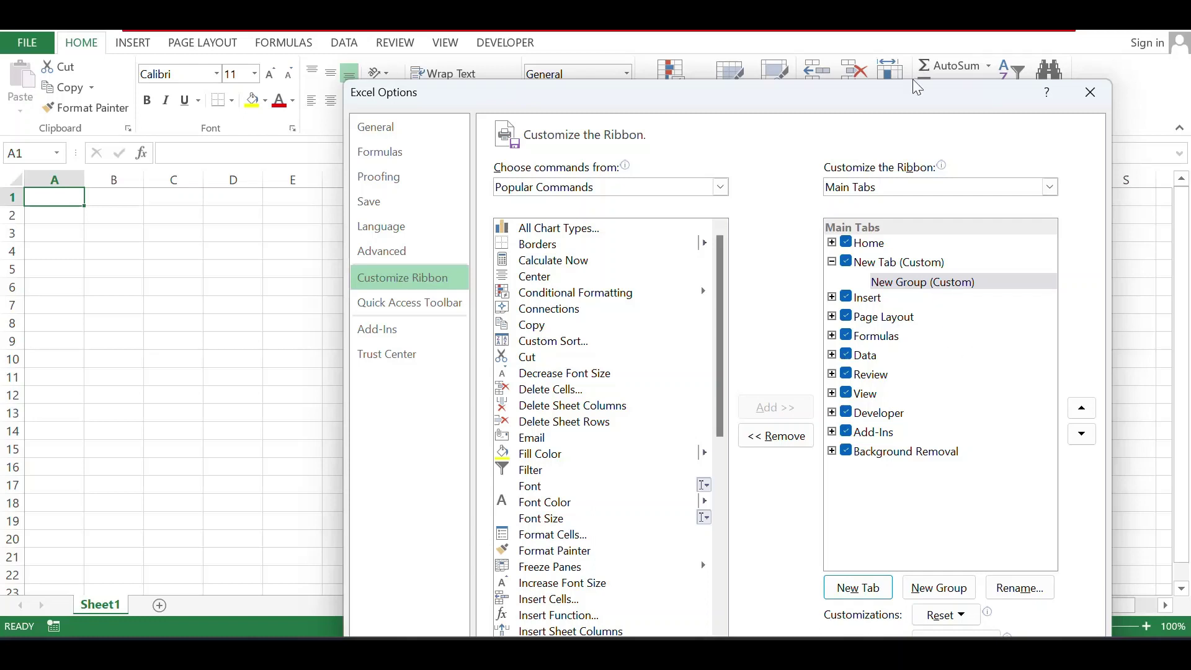
pyautogui.moveTo(911, 93)
pyautogui.mouseDown()
pyautogui.moveTo(897, 68)
pyautogui.moveTo(919, 56)
pyautogui.mouseUp()
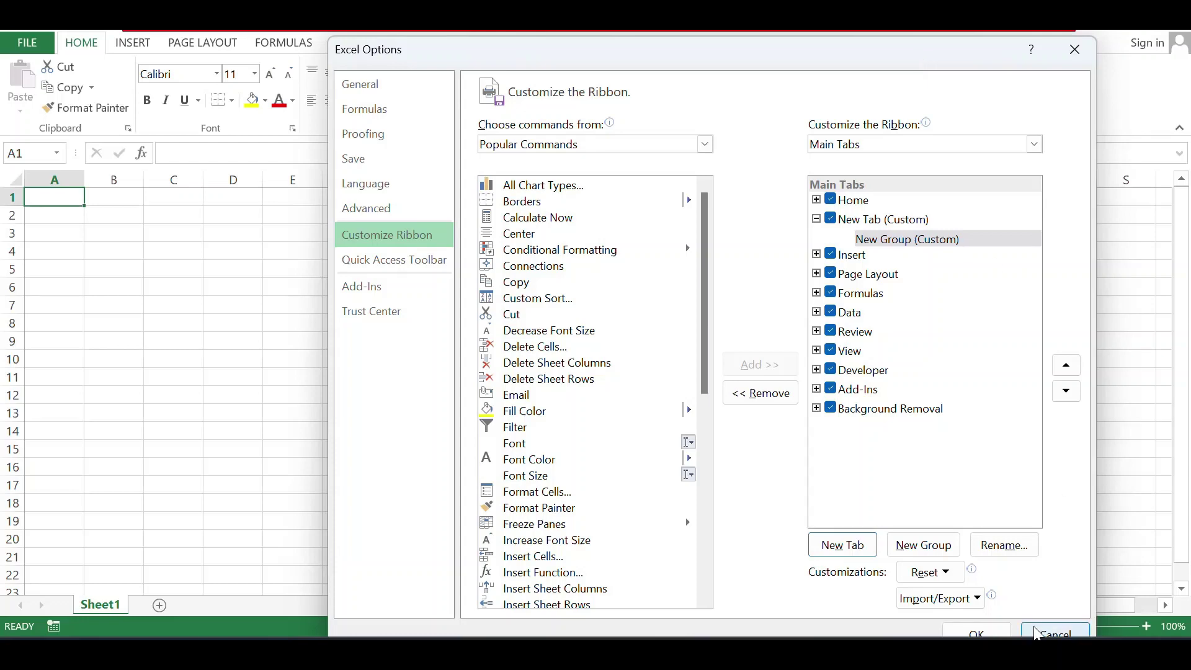
pyautogui.click(980, 632)
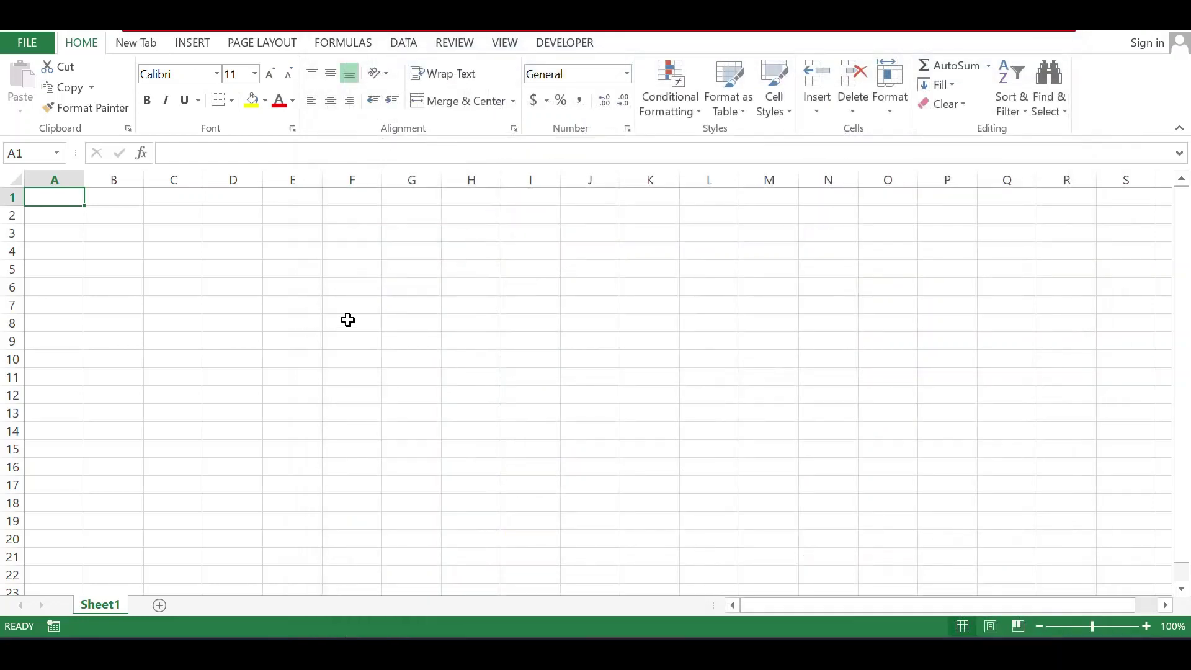
# Switch between the empty New Tab and Home to compare them
pyautogui.click(144, 45)
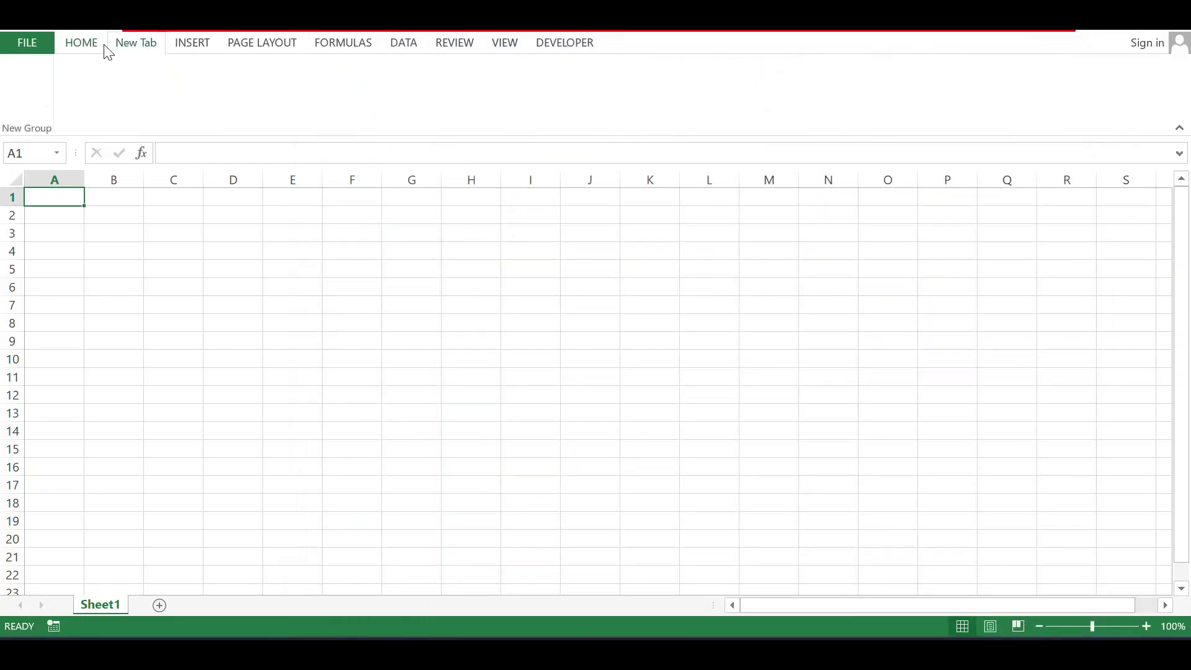
pyautogui.click(89, 50)
pyautogui.click(151, 51)
# Reopen Excel Options at the Customize Ribbon page
pyautogui.click(32, 46)
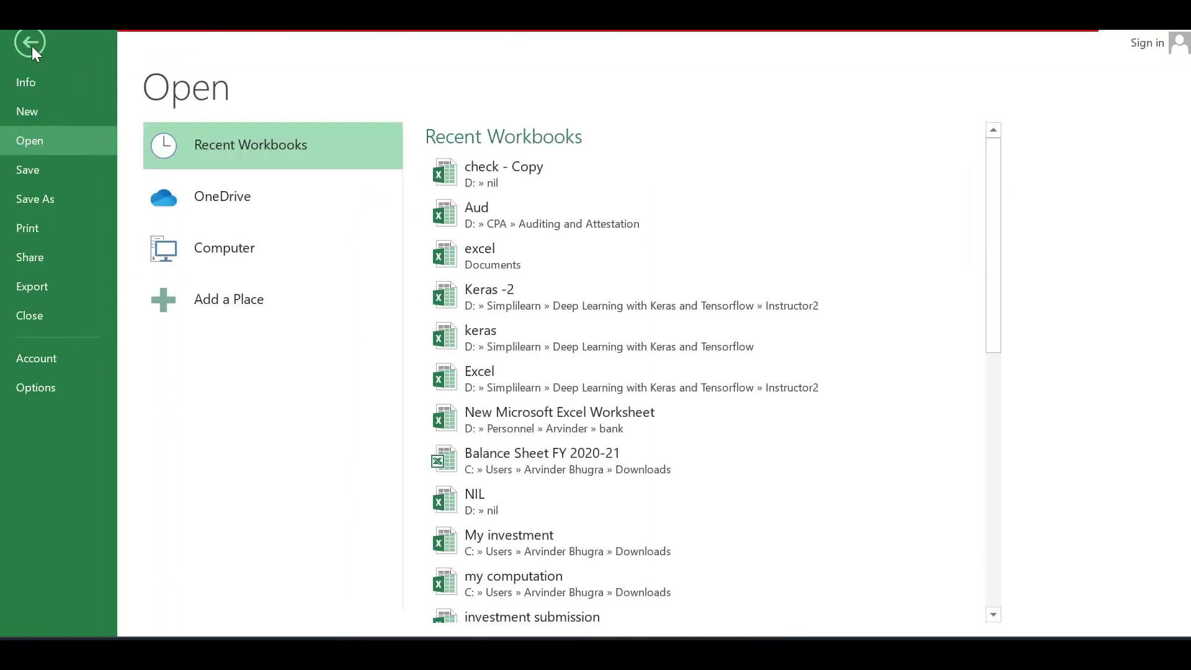
pyautogui.click(16, 380)
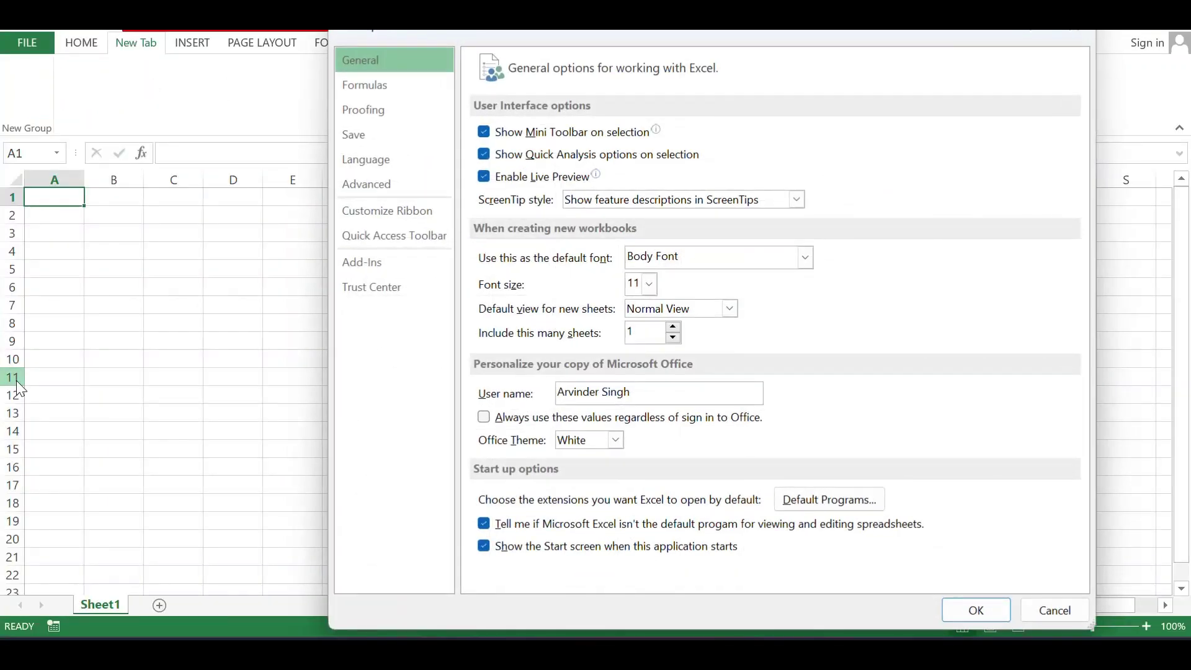
pyautogui.click(420, 218)
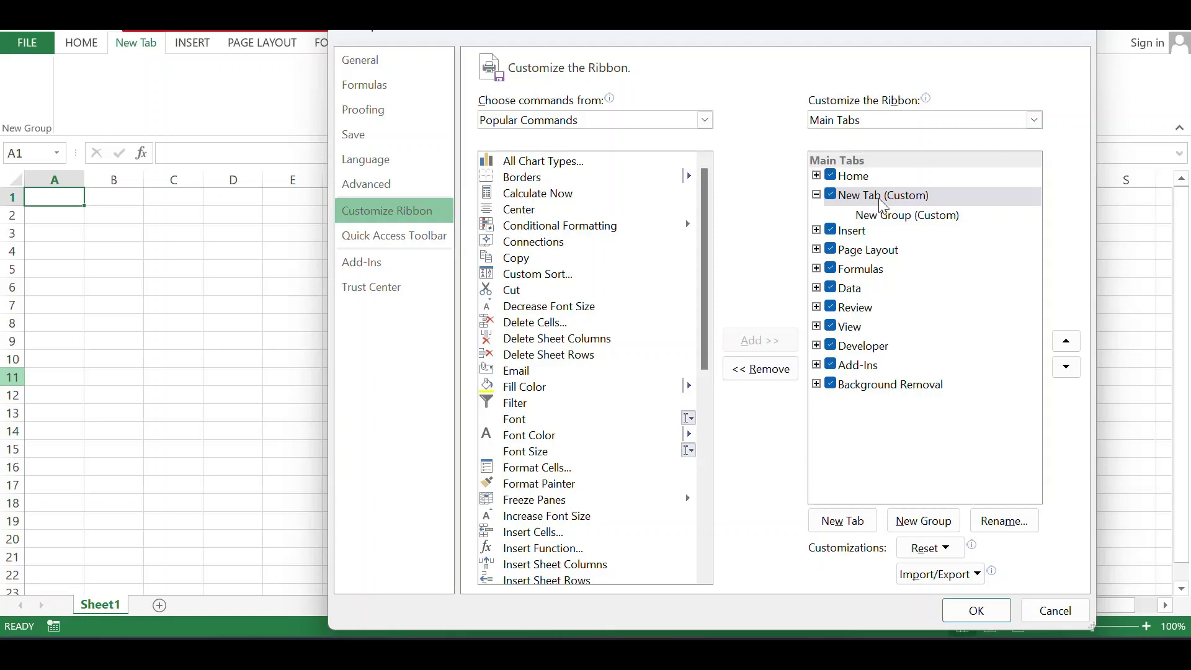
# Rename New Tab to 'Custom'
pyautogui.click(880, 198)
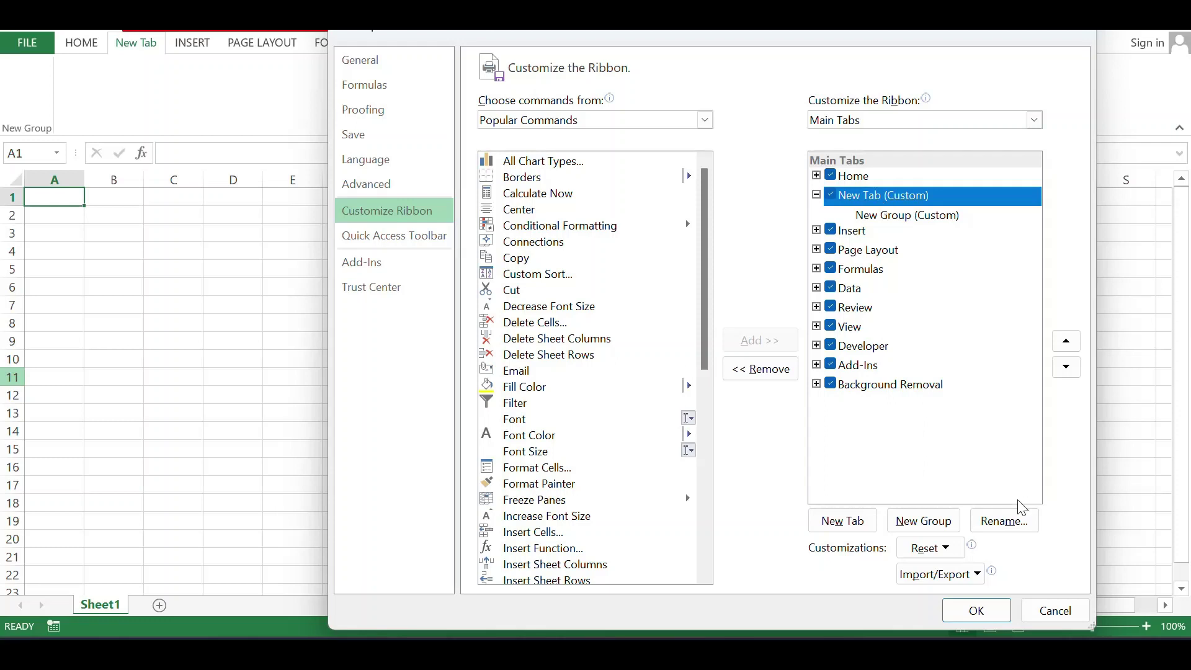
pyautogui.click(1016, 522)
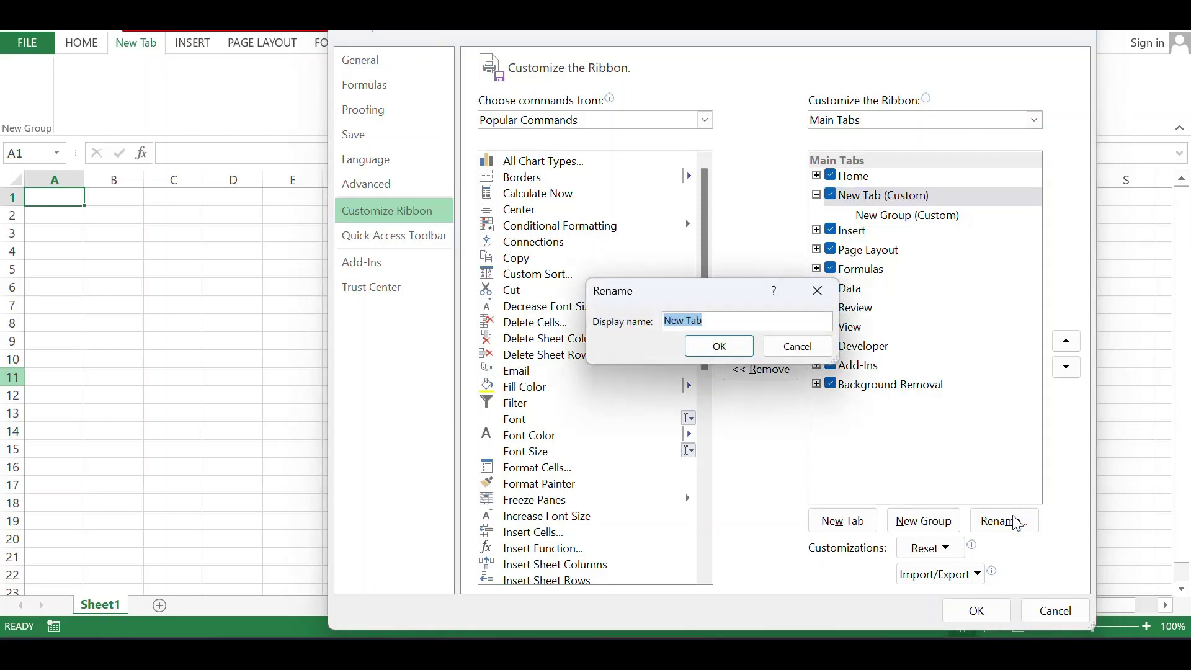
pyautogui.write('c')
pyautogui.write('USTOM')
pyautogui.press('BackSpace')
pyautogui.press('BackSpace')
pyautogui.press('BackSpace')
pyautogui.press('BackSpace')
pyautogui.press('BackSpace')
pyautogui.press('capslock')
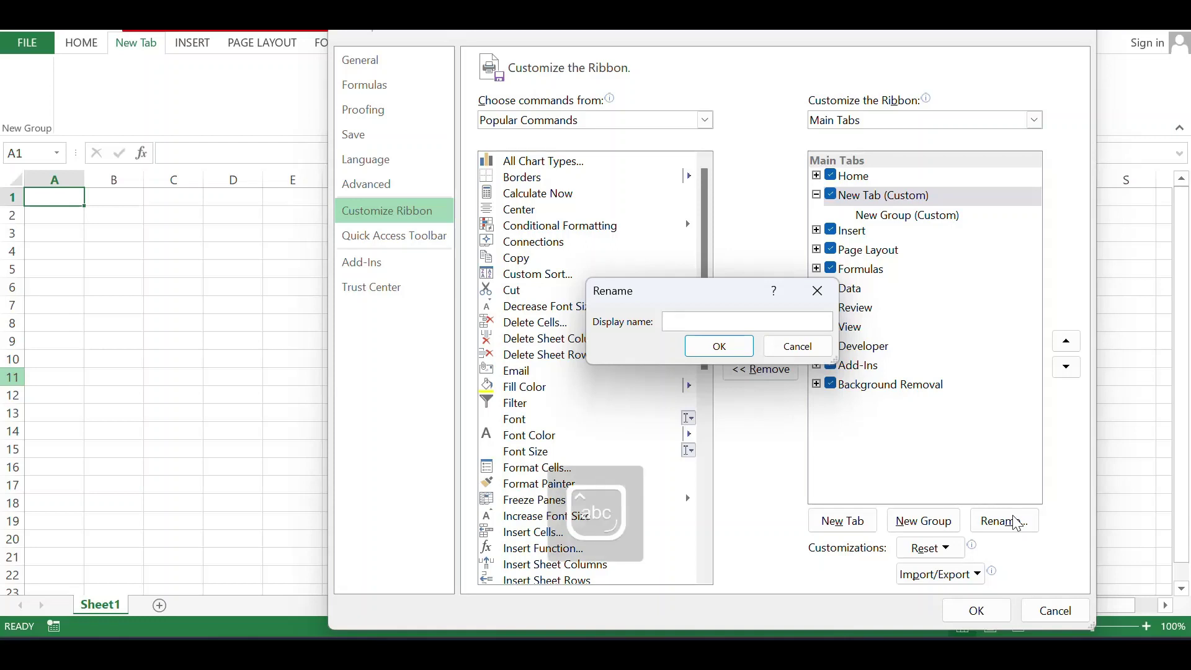
pyautogui.write('Custom')
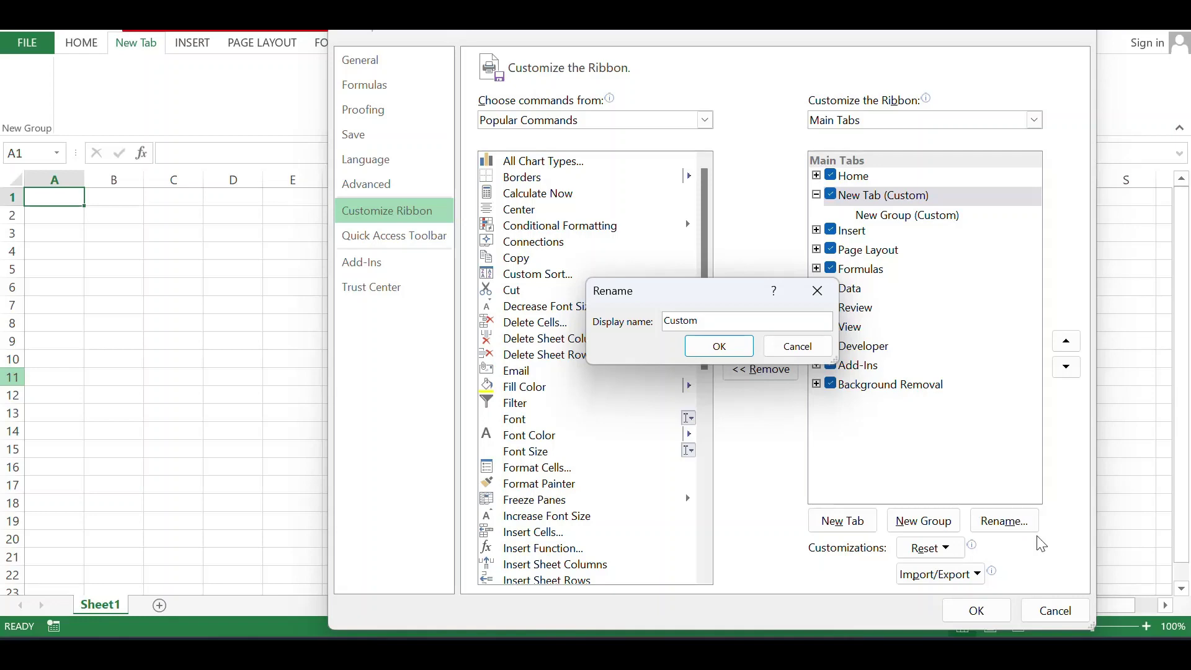
pyautogui.click(720, 346)
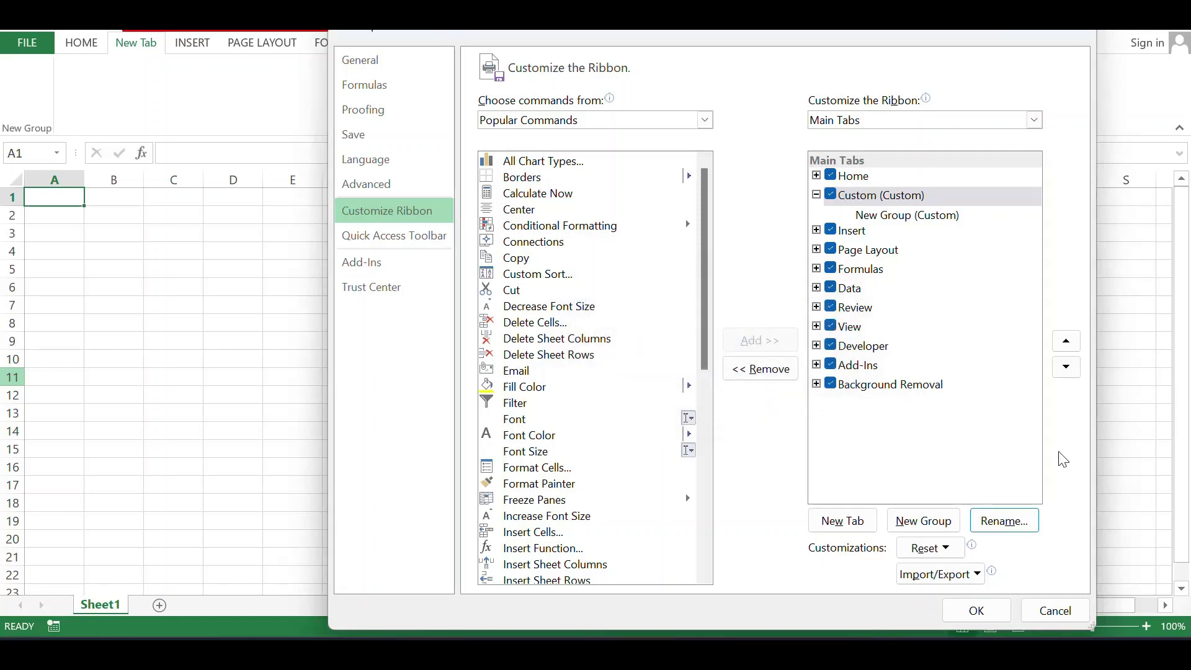
# Apply the rename with OK, then return to the File view
pyautogui.click(1001, 616)
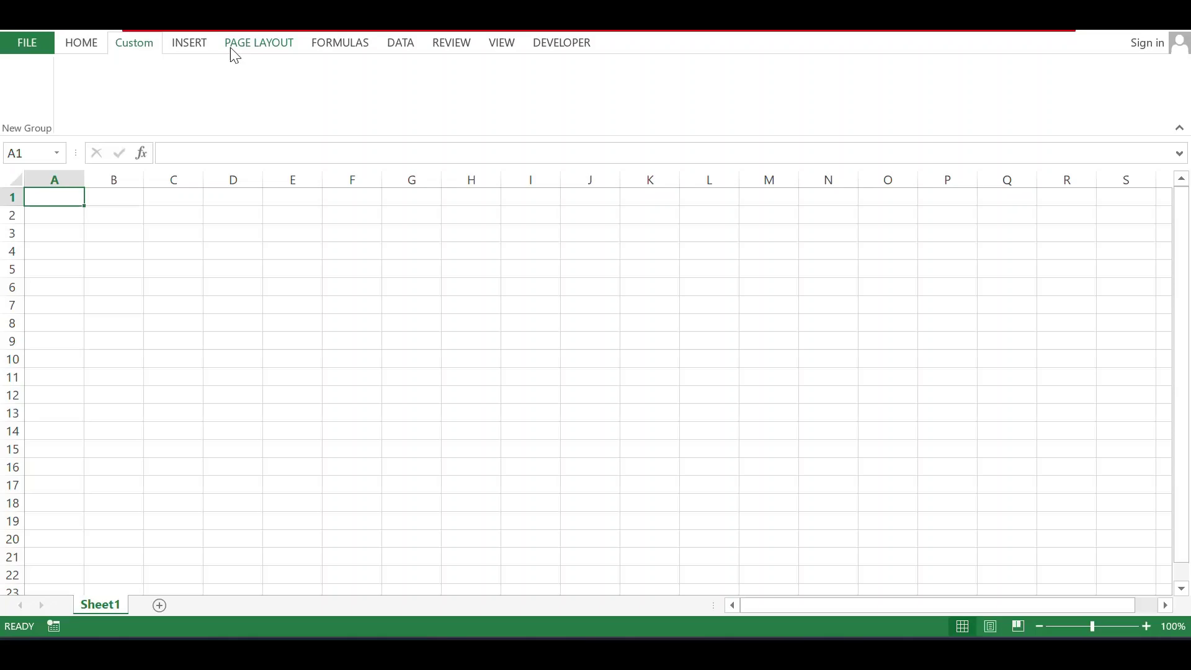
pyautogui.click(28, 45)
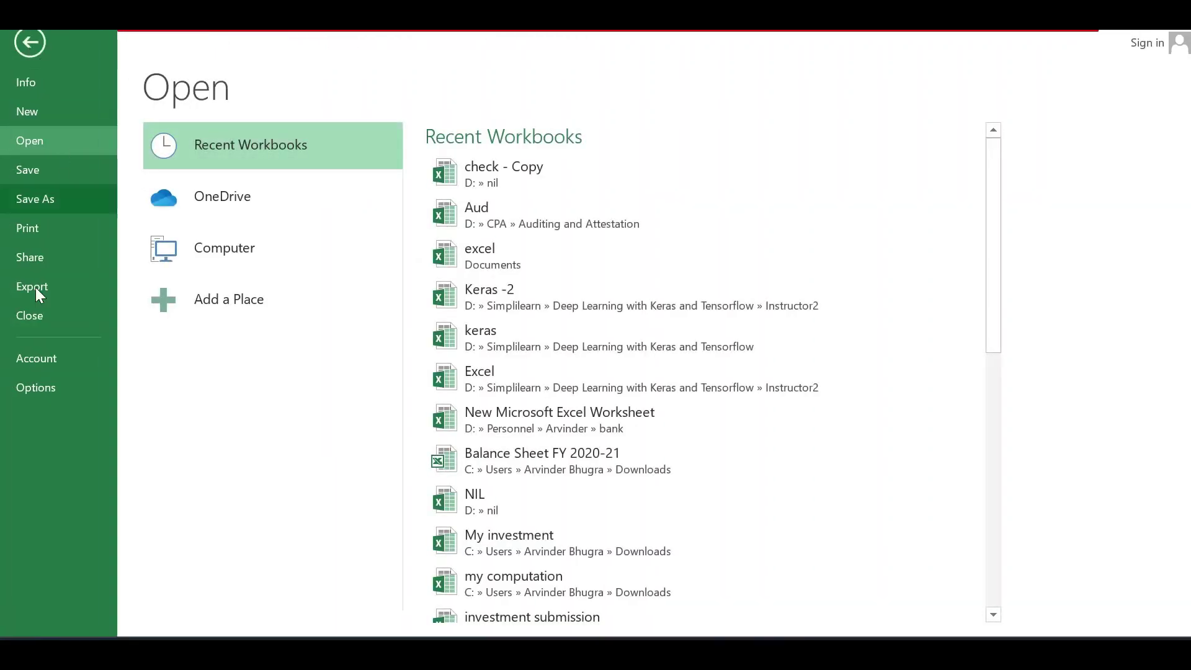
# Add the Font, Font Color and Font Size commands to the Custom tab's New Group
pyautogui.click(18, 397)
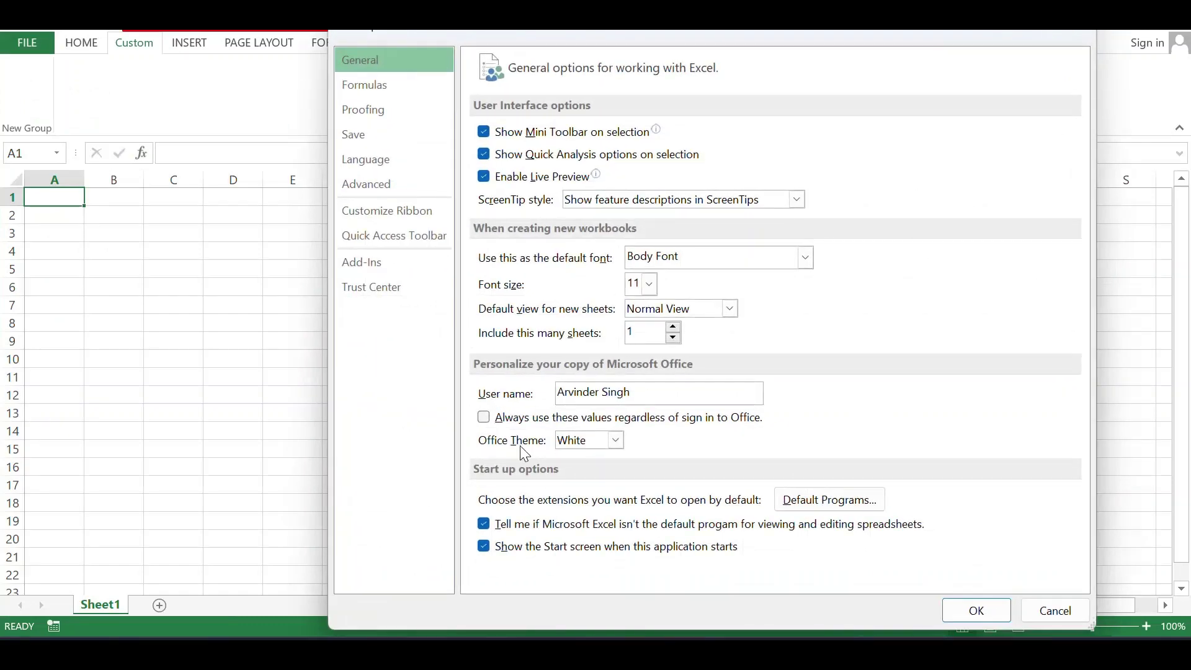
pyautogui.click(397, 227)
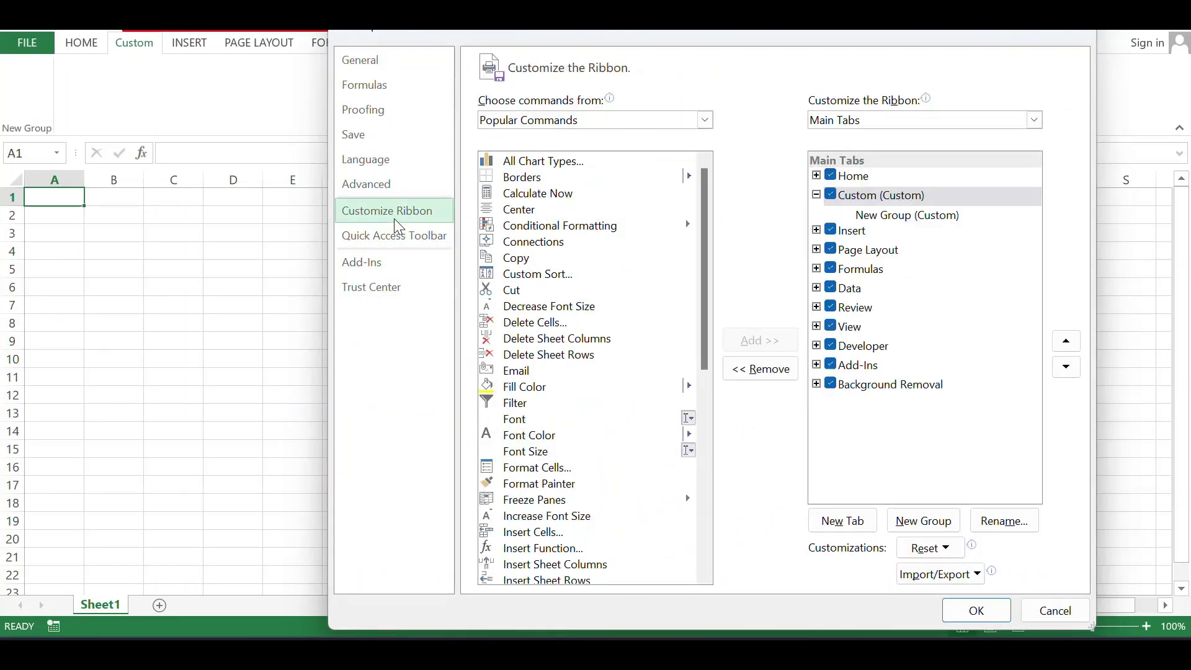
pyautogui.click(913, 218)
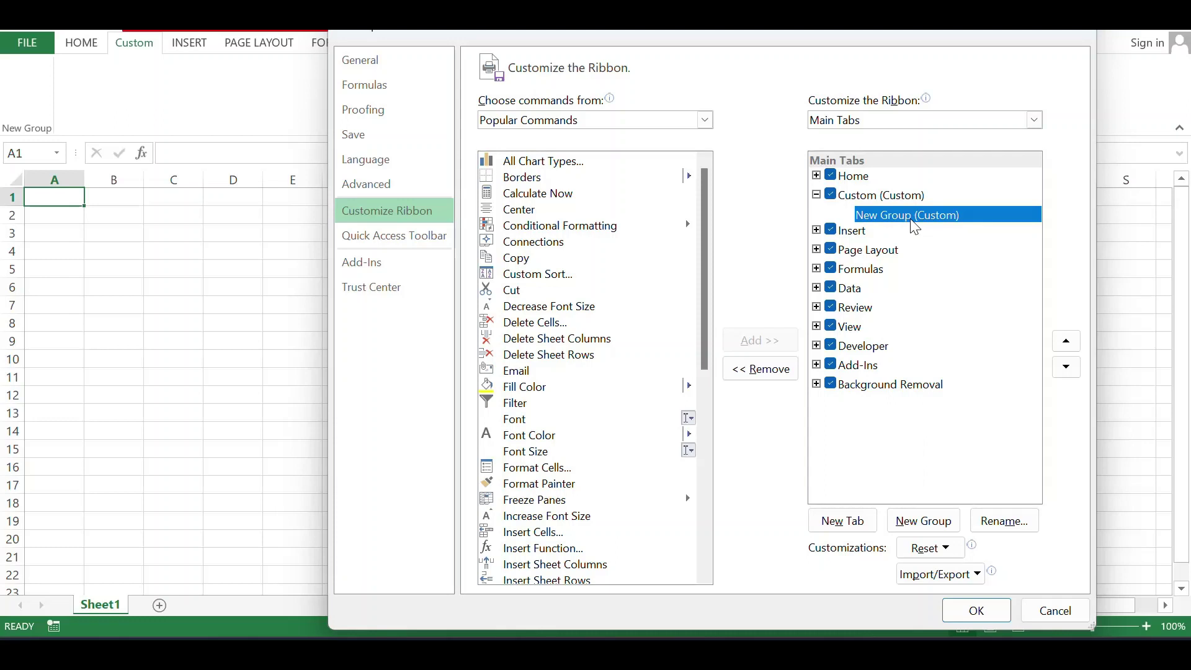
pyautogui.click(545, 427)
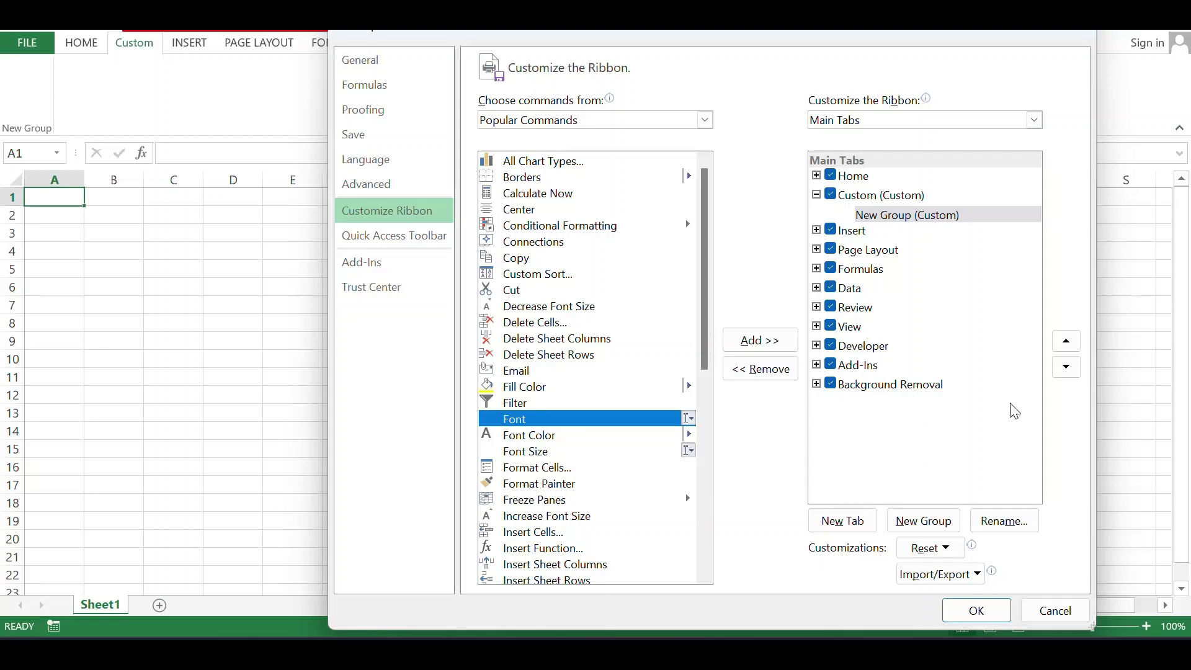
pyautogui.click(762, 341)
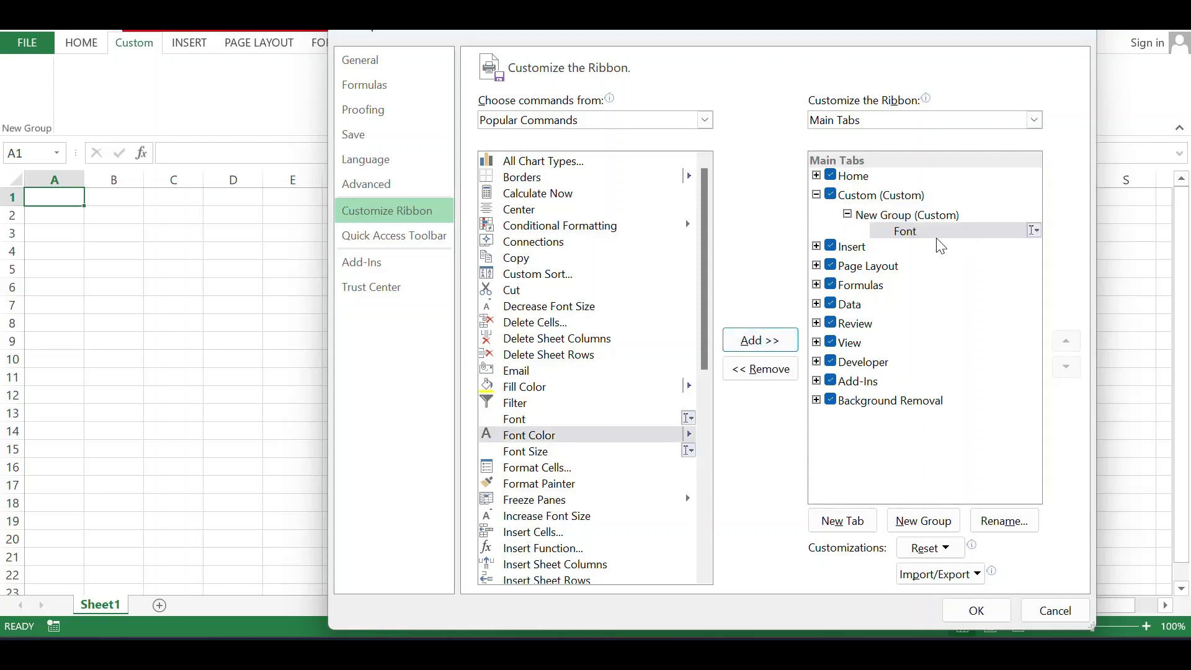
pyautogui.click(546, 451)
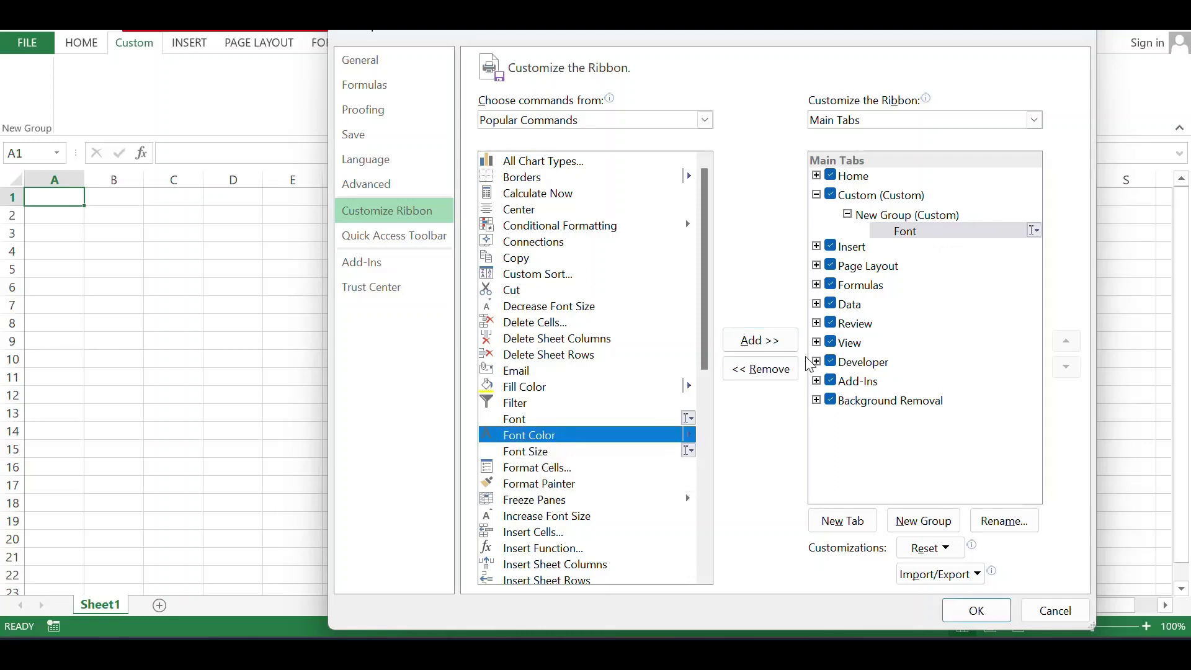
pyautogui.click(786, 349)
pyautogui.click(786, 348)
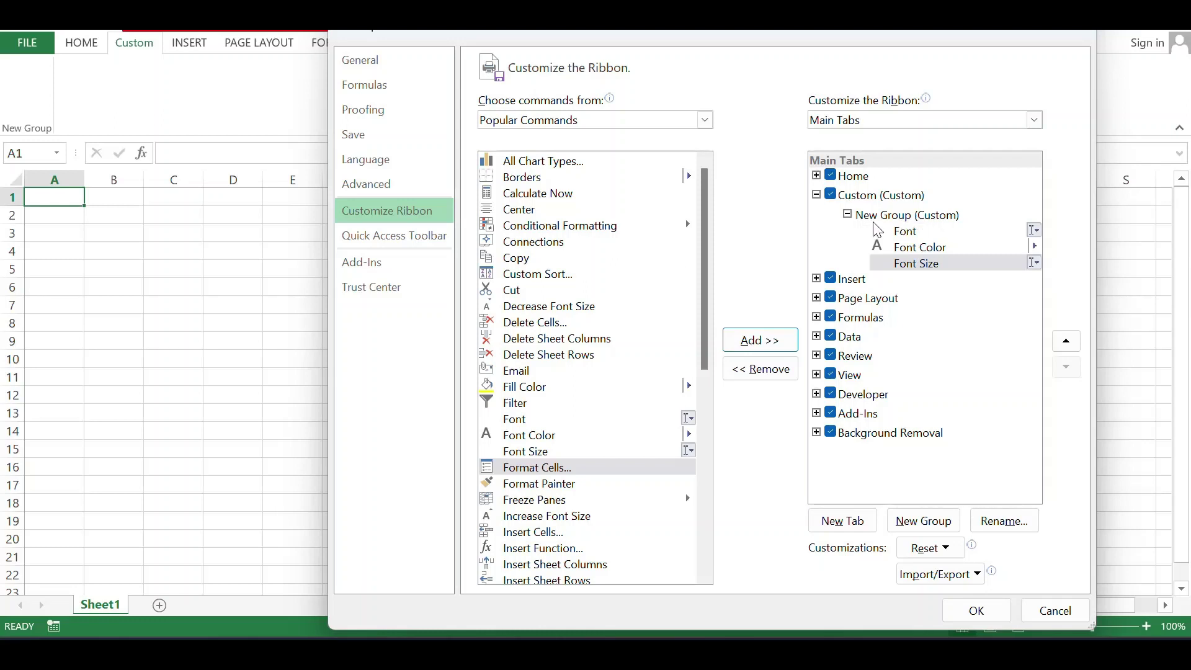
pyautogui.click(907, 218)
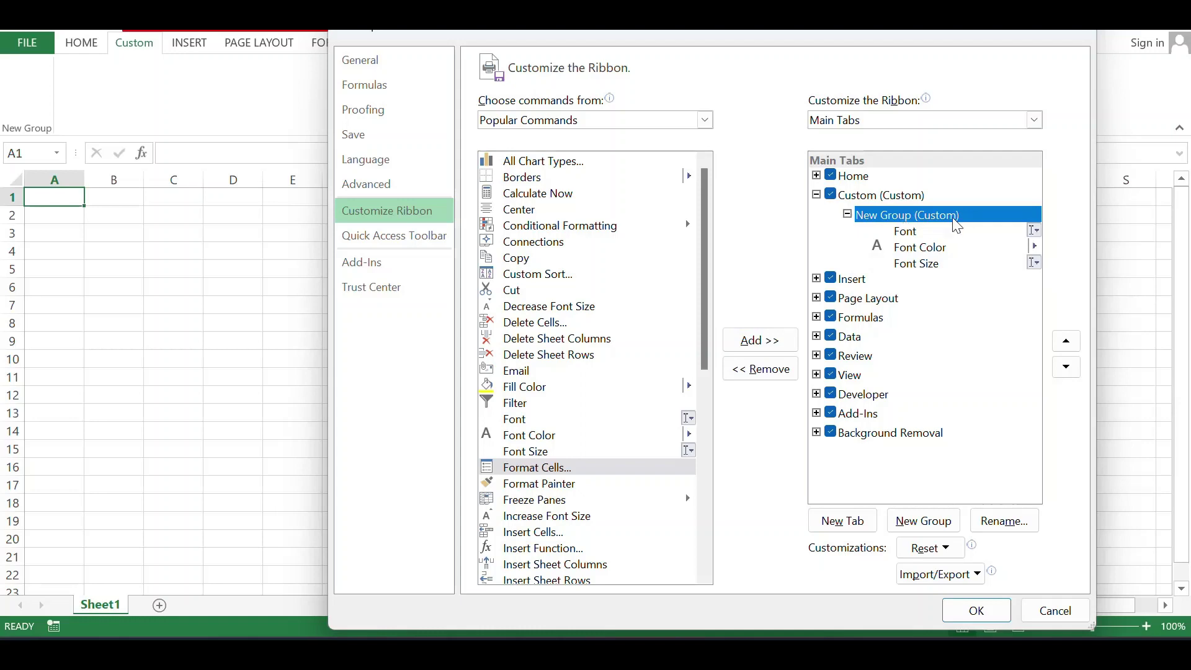
# Give New Group the display name 'Format'
pyautogui.click(1010, 527)
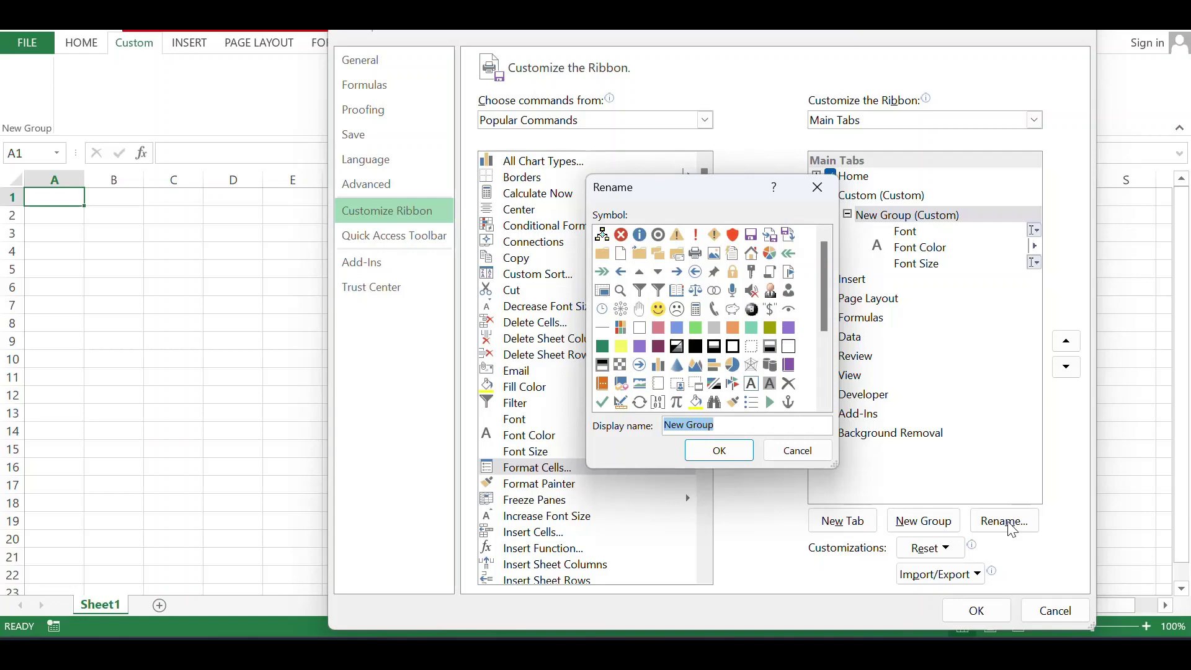
pyautogui.write('P')
pyautogui.write('n')
pyautogui.press('BackSpace')
pyautogui.press('BackSpace')
pyautogui.press('BackSpace')
pyautogui.press('BackSpace')
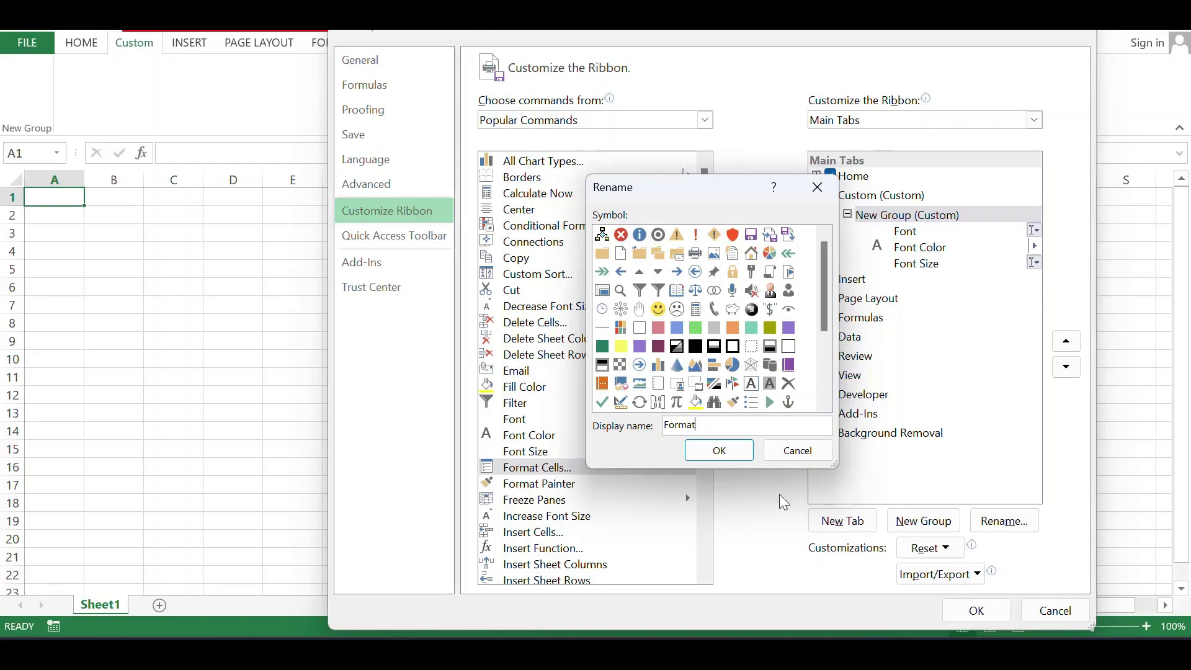
pyautogui.click(739, 450)
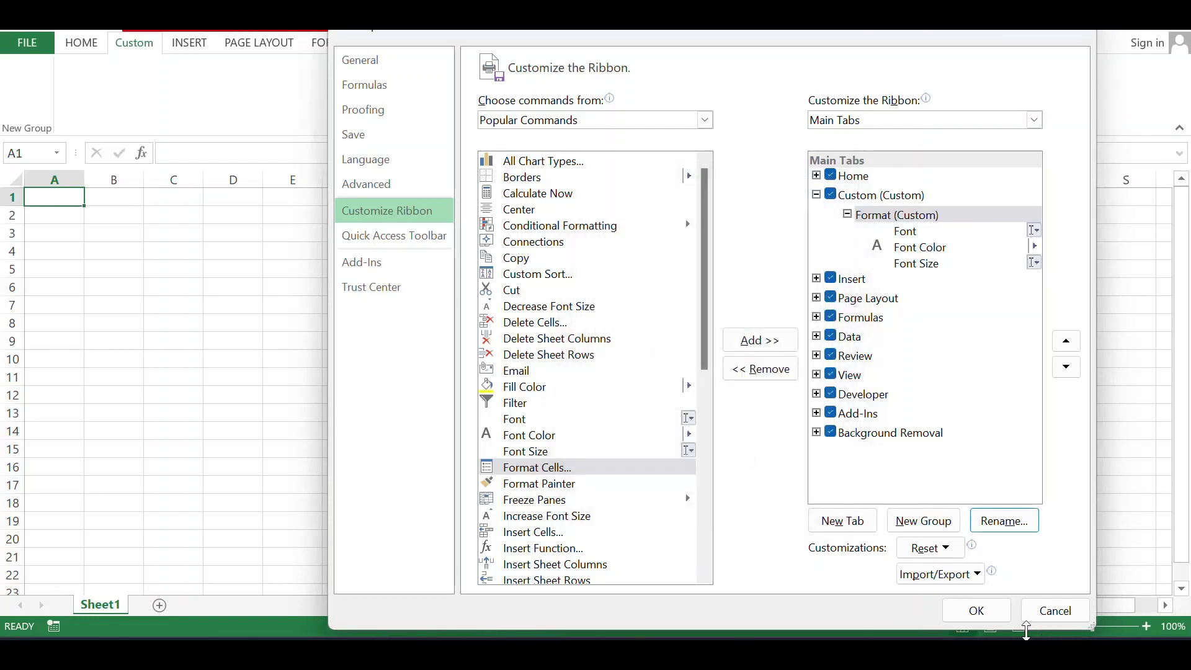
# Apply the changes, then test the Custom tab's Font Color, font and size dropdowns
pyautogui.click(991, 622)
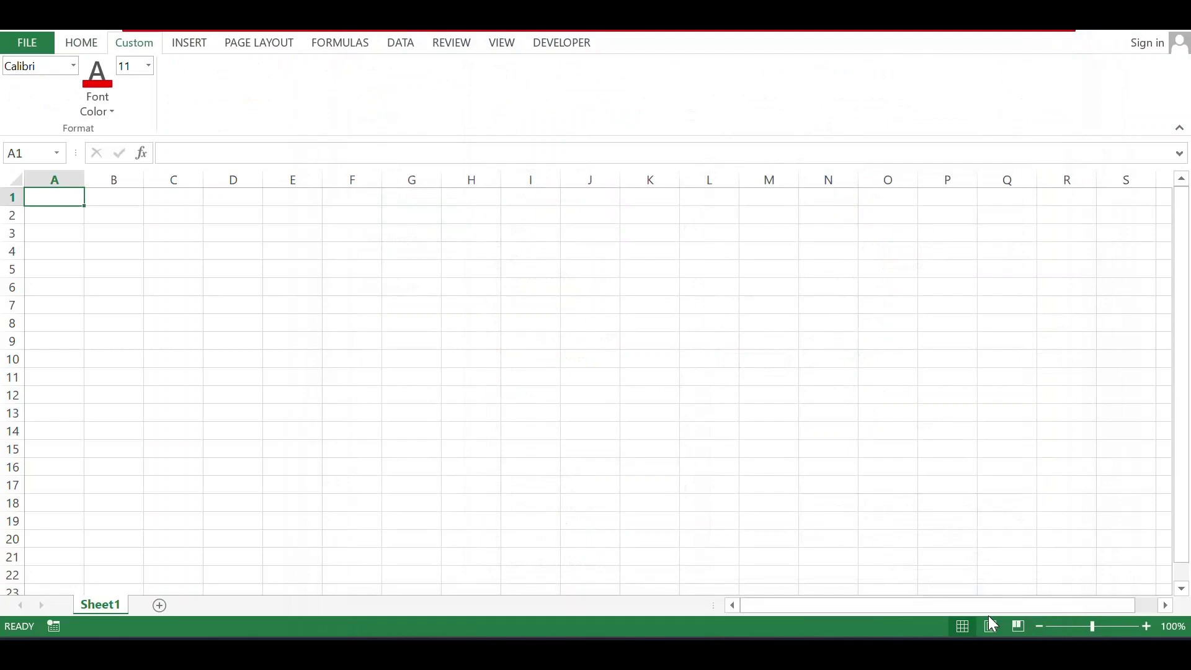
pyautogui.click(100, 47)
pyautogui.click(109, 113)
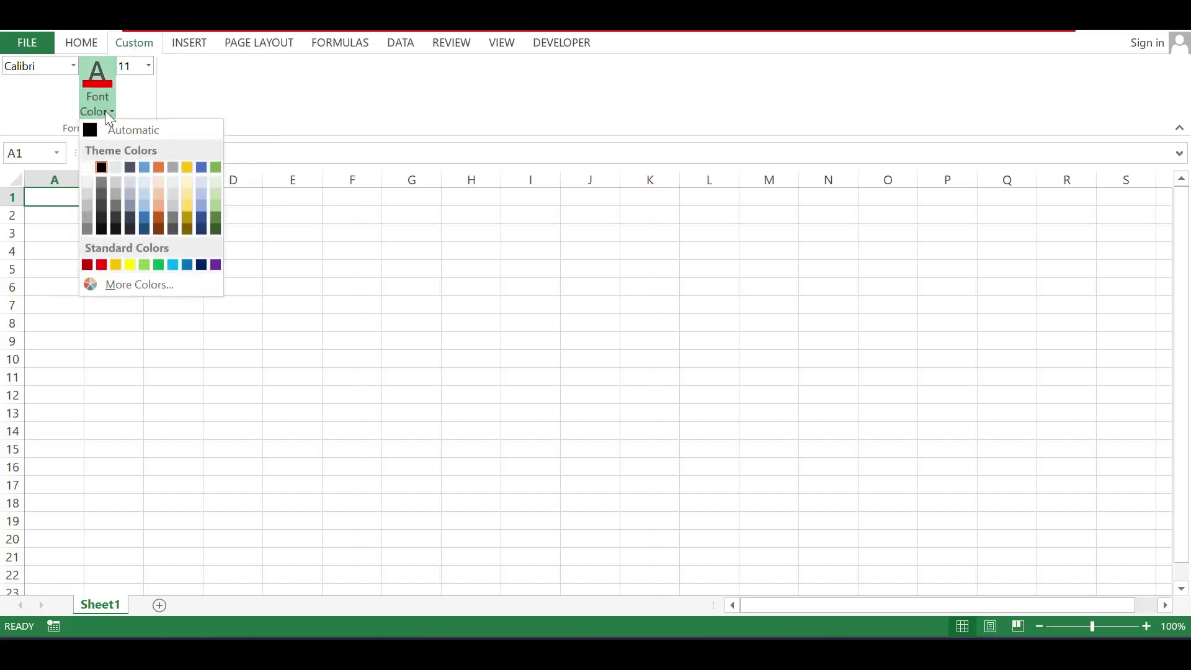
pyautogui.click(38, 88)
pyautogui.click(73, 67)
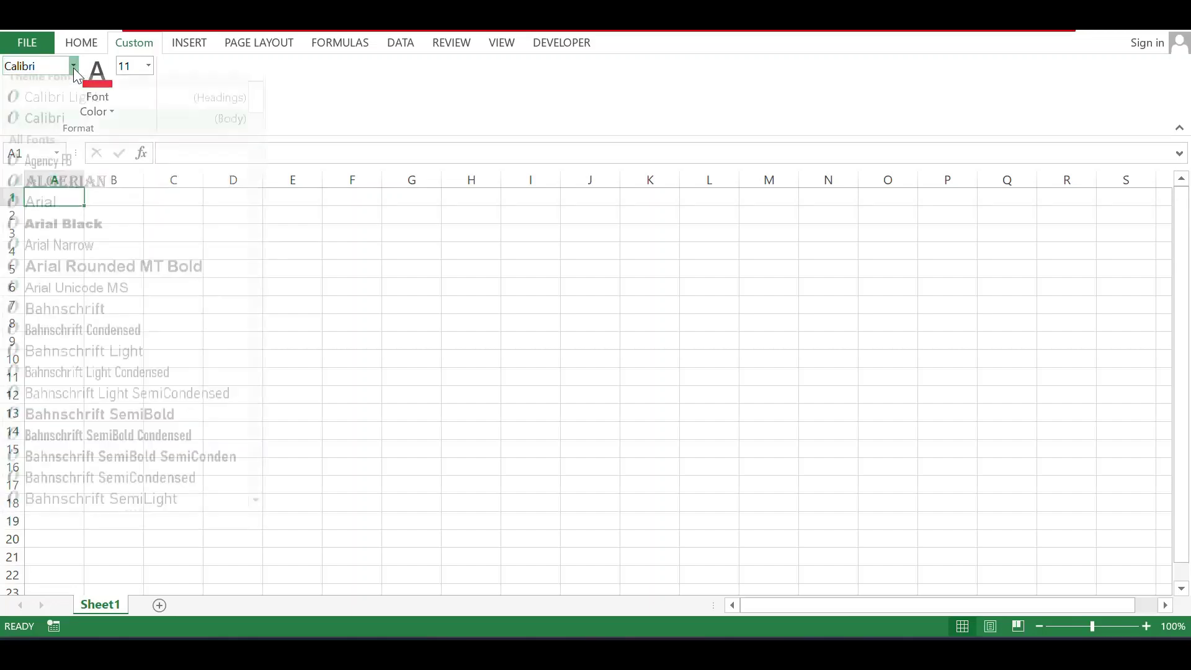
pyautogui.click(73, 67)
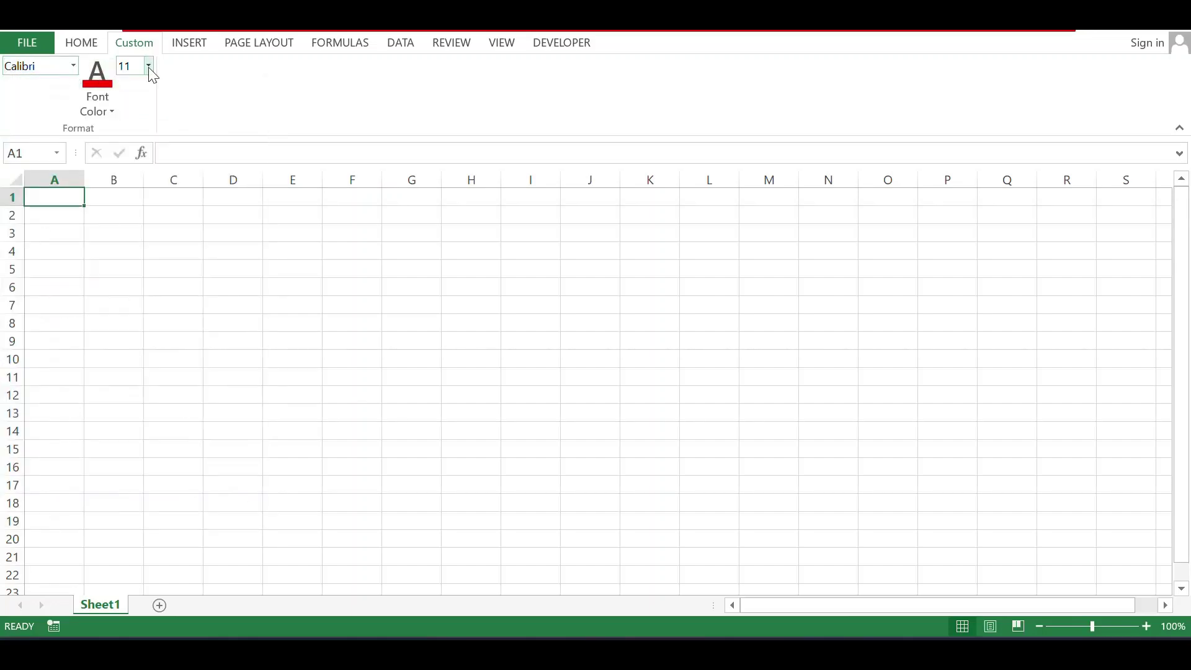
pyautogui.click(149, 66)
pyautogui.click(67, 90)
# Uncheck the Custom tab under Main Tabs and apply with OK
pyautogui.click(216, 290)
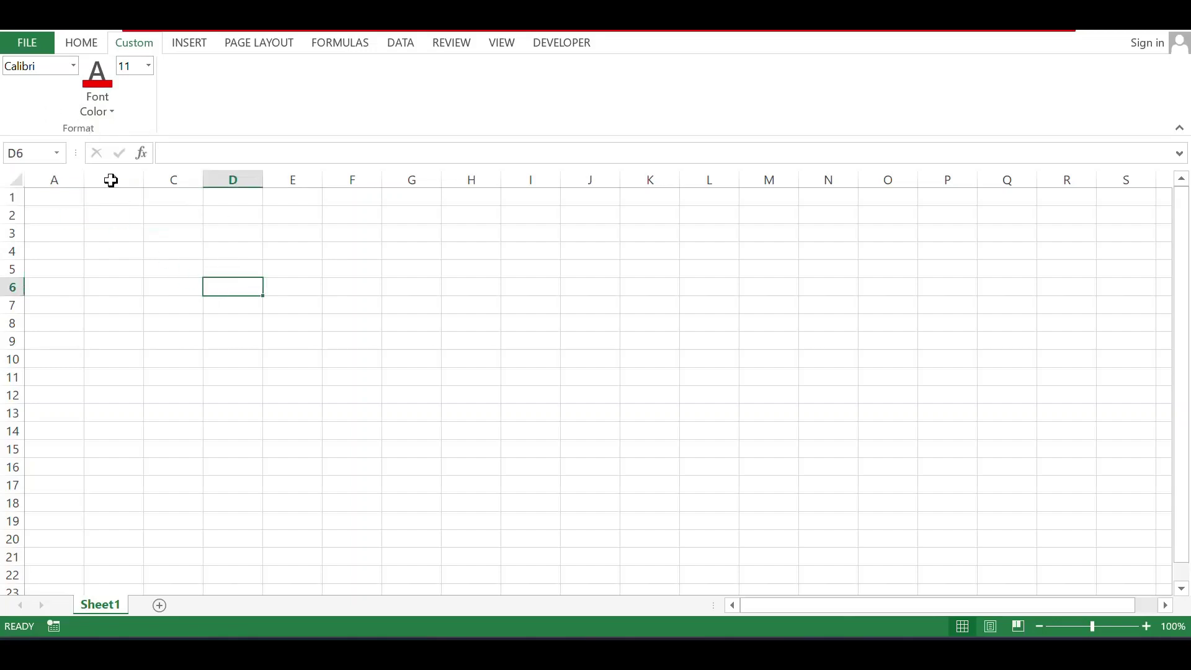
pyautogui.click(40, 50)
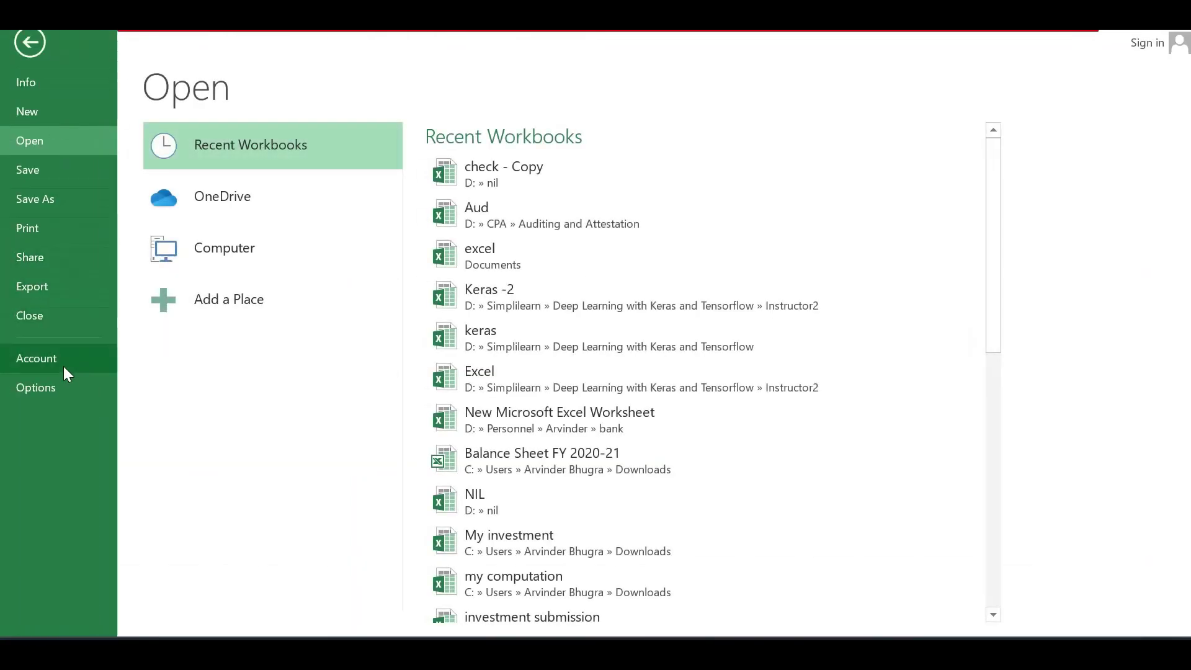
pyautogui.click(60, 385)
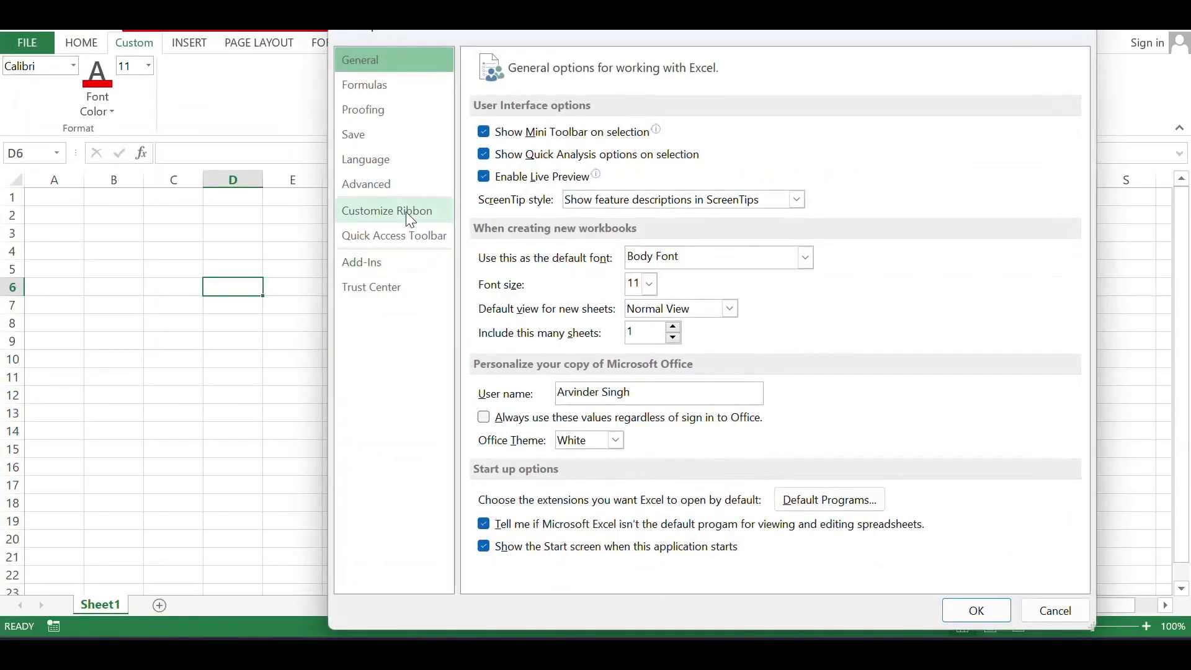
pyautogui.click(410, 219)
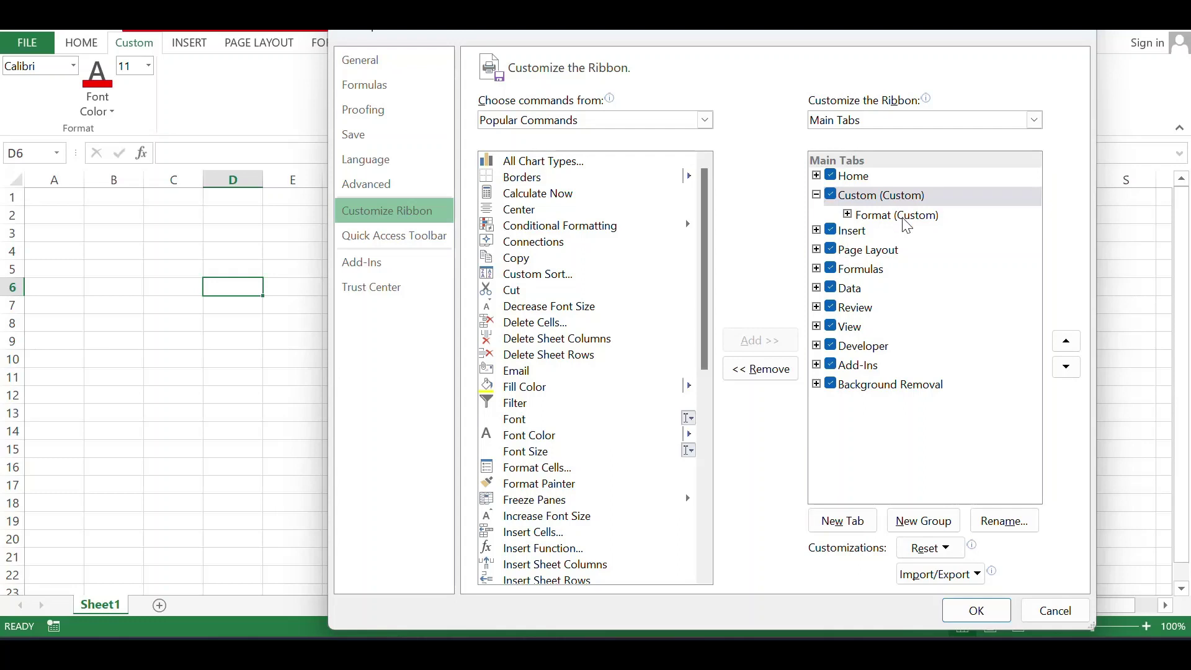
pyautogui.click(818, 195)
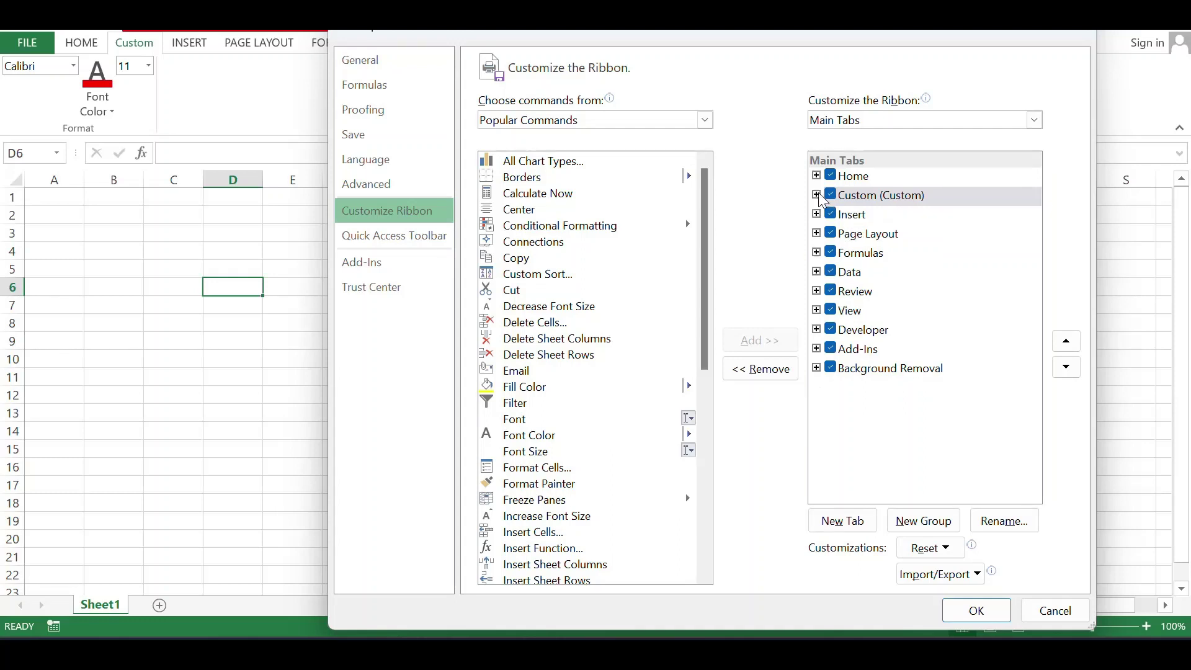
pyautogui.click(817, 195)
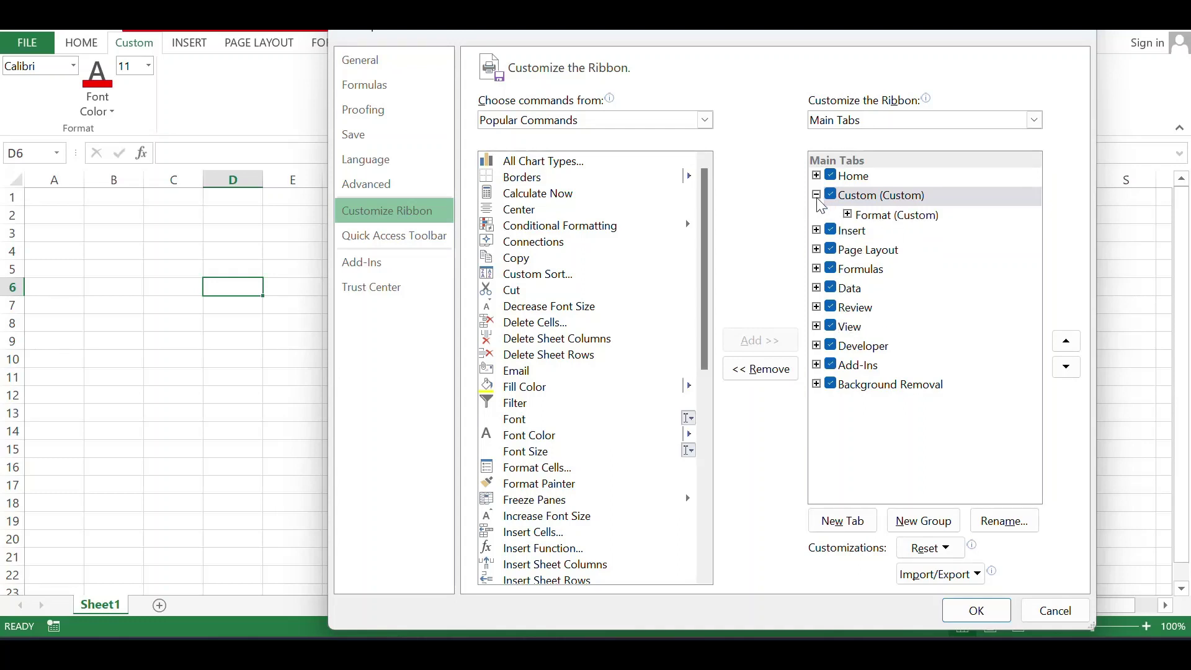
pyautogui.click(831, 195)
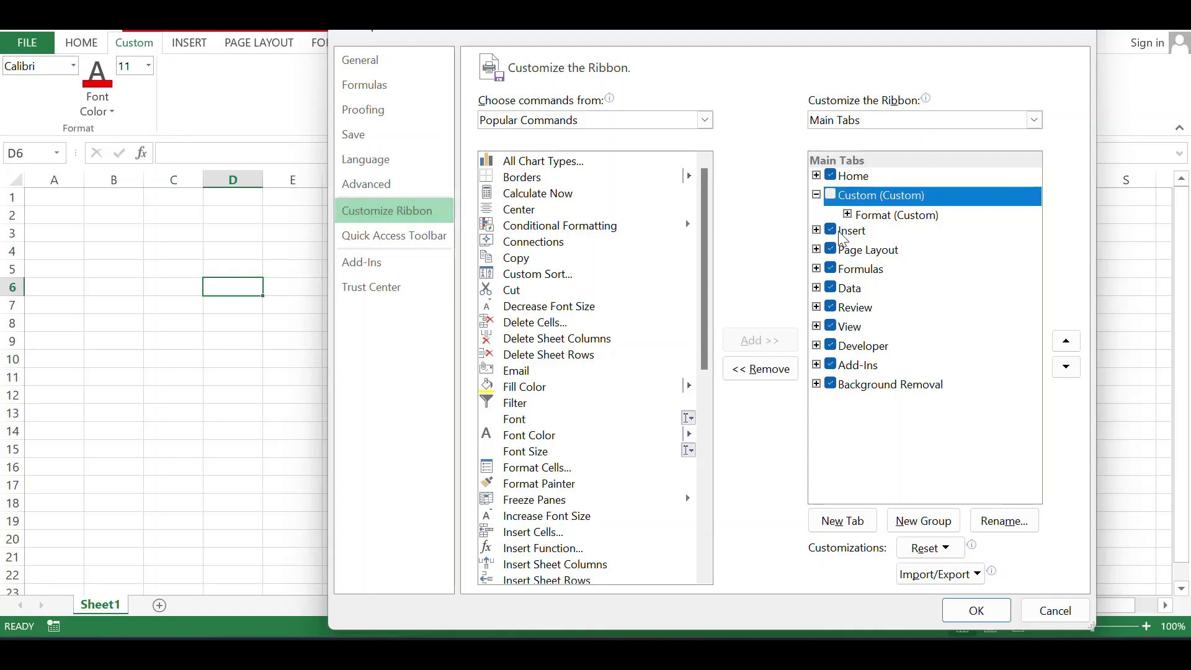
pyautogui.click(977, 611)
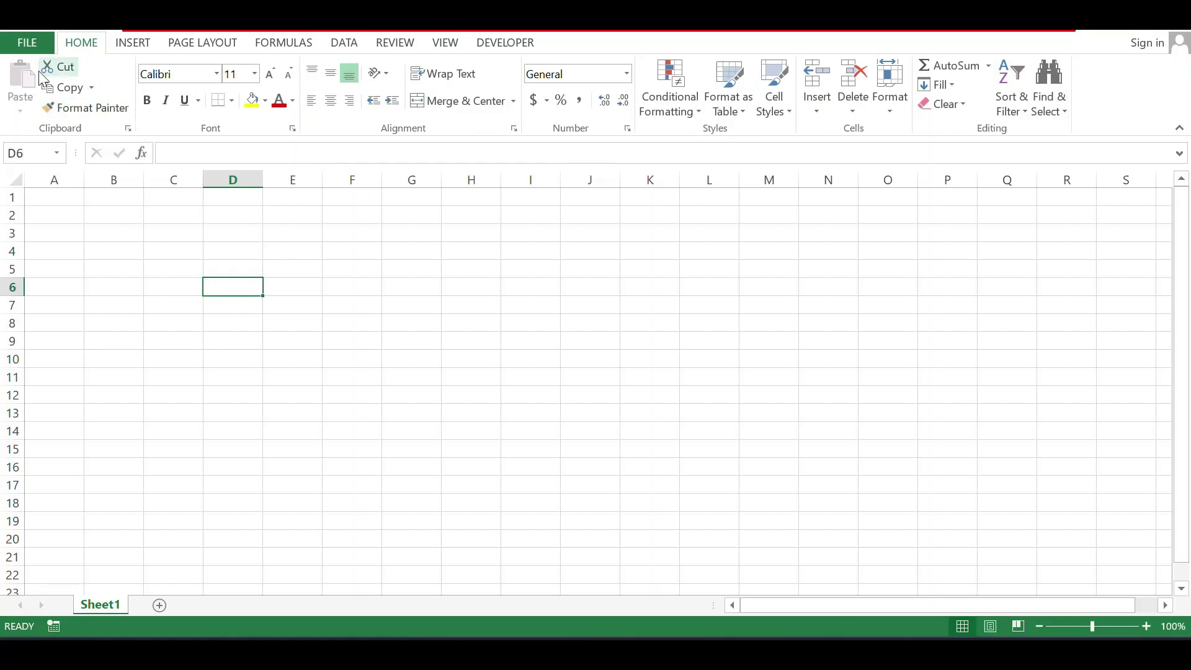
# Remove the Custom tab from the Main Tabs list and confirm with OK
pyautogui.click(39, 52)
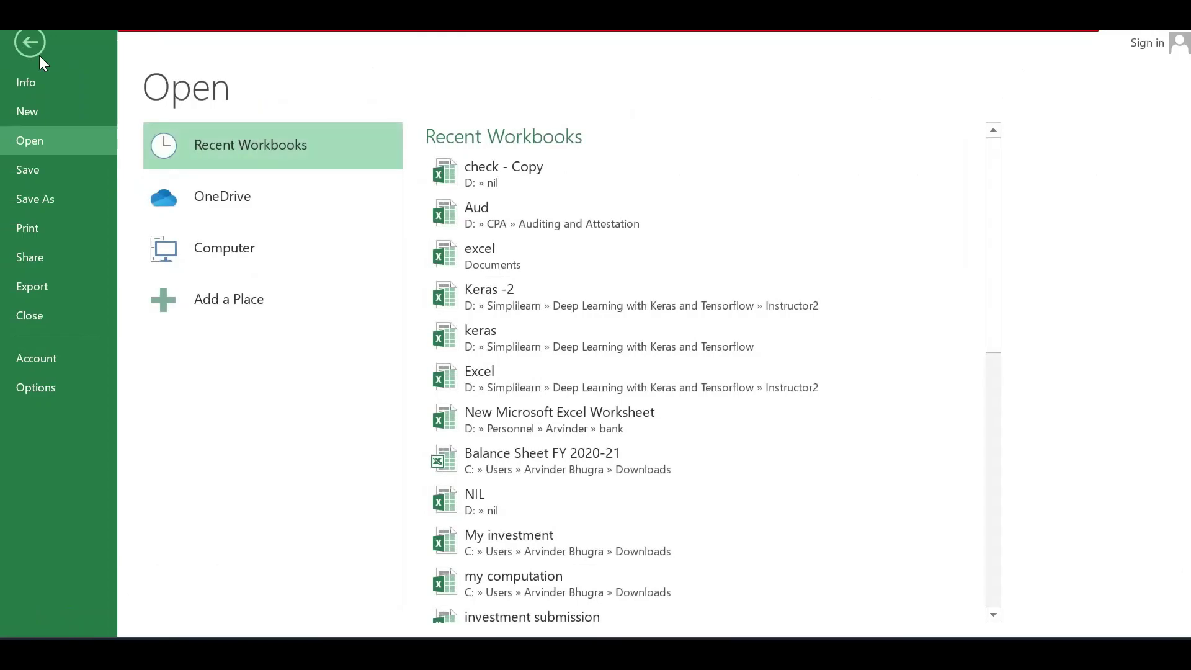
pyautogui.click(14, 386)
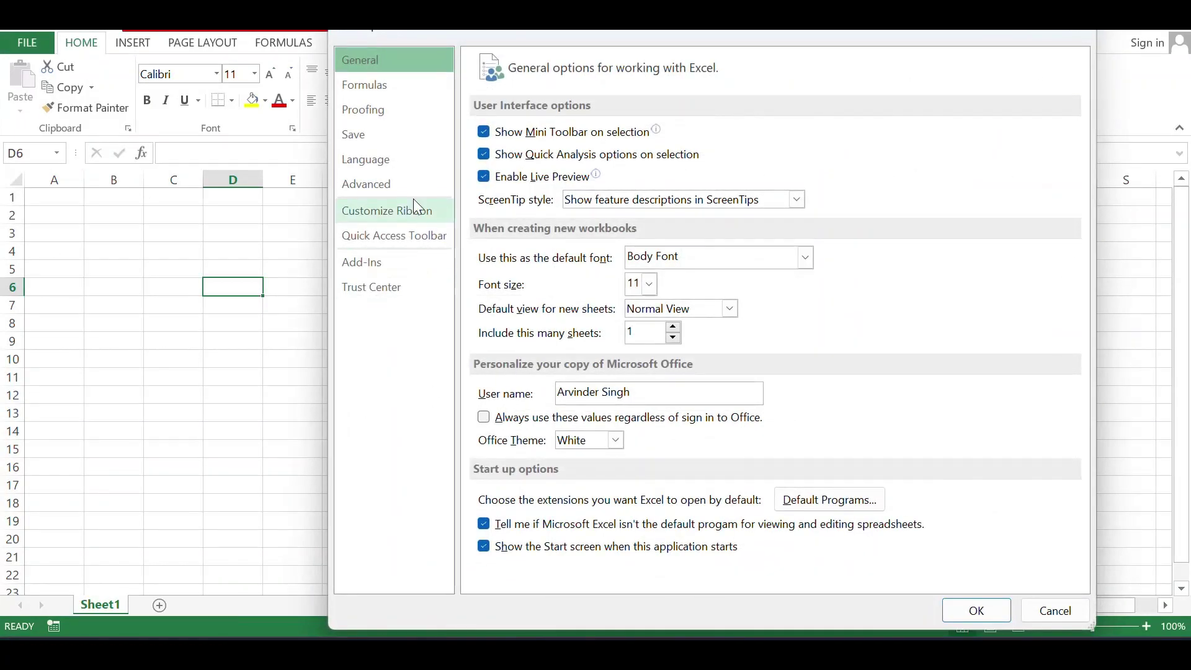
pyautogui.click(412, 211)
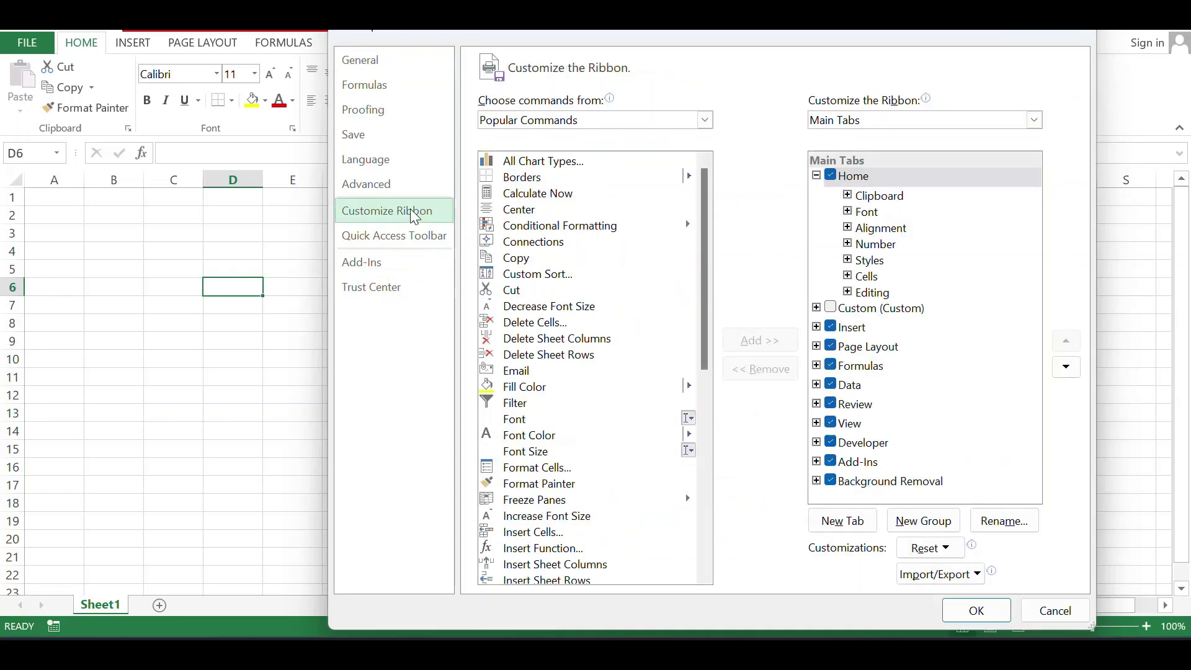
pyautogui.click(881, 310)
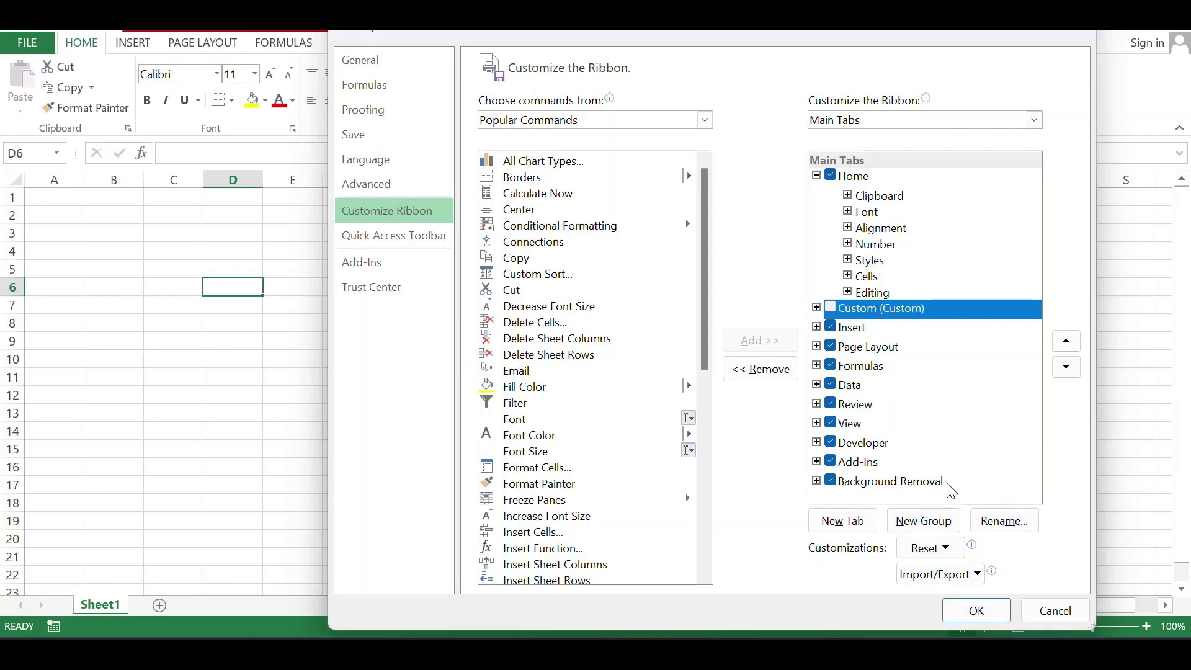
pyautogui.click(775, 368)
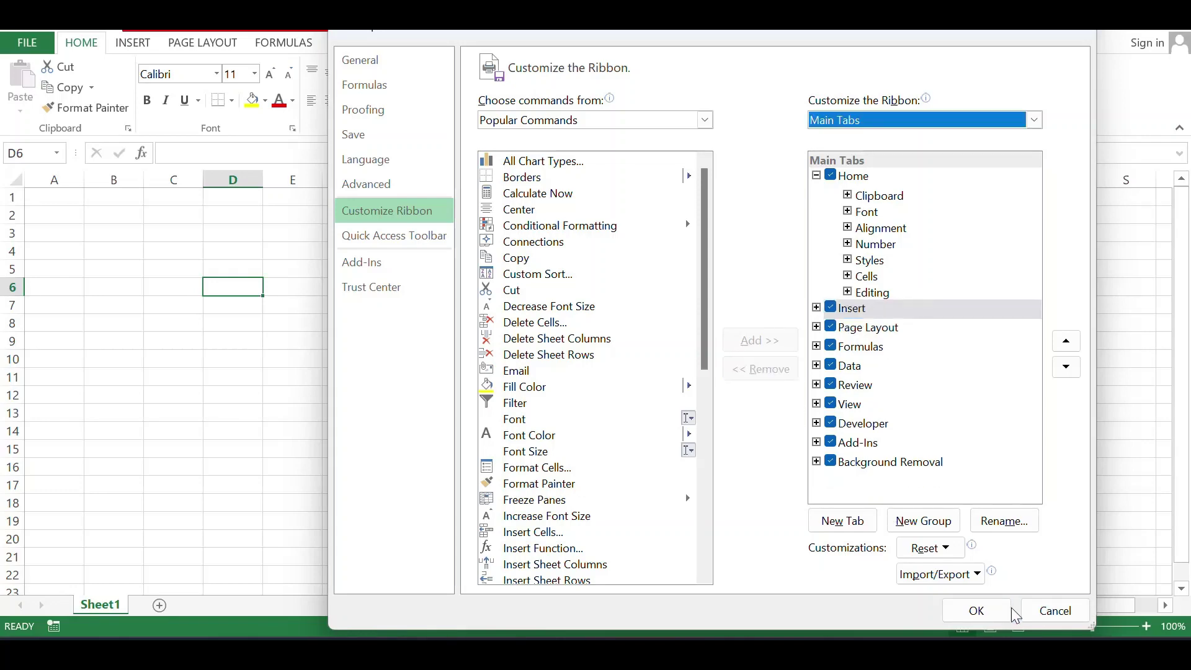
pyautogui.click(976, 610)
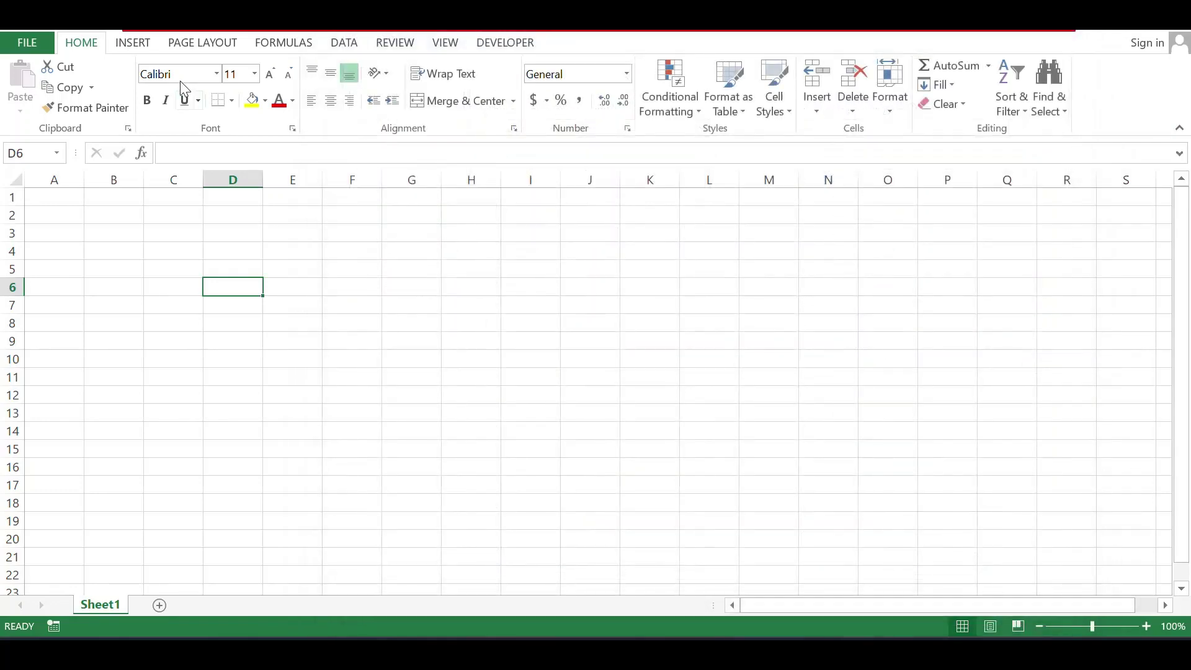
pyautogui.click(145, 44)
pyautogui.click(91, 45)
pyautogui.click(115, 51)
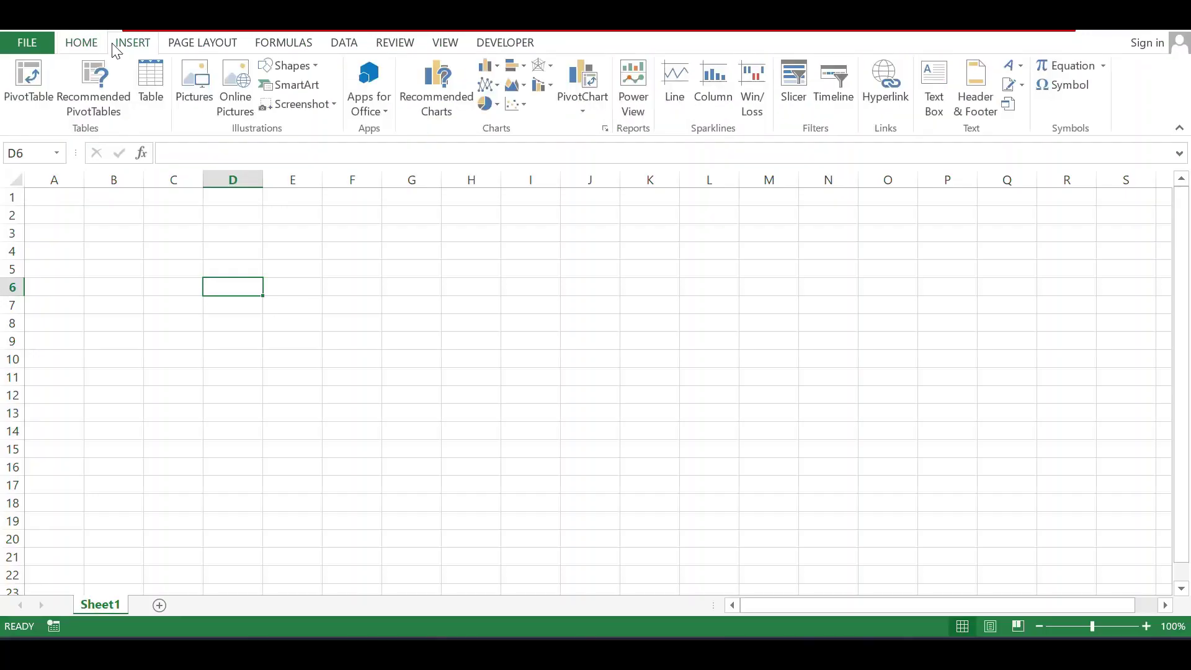
pyautogui.click(83, 47)
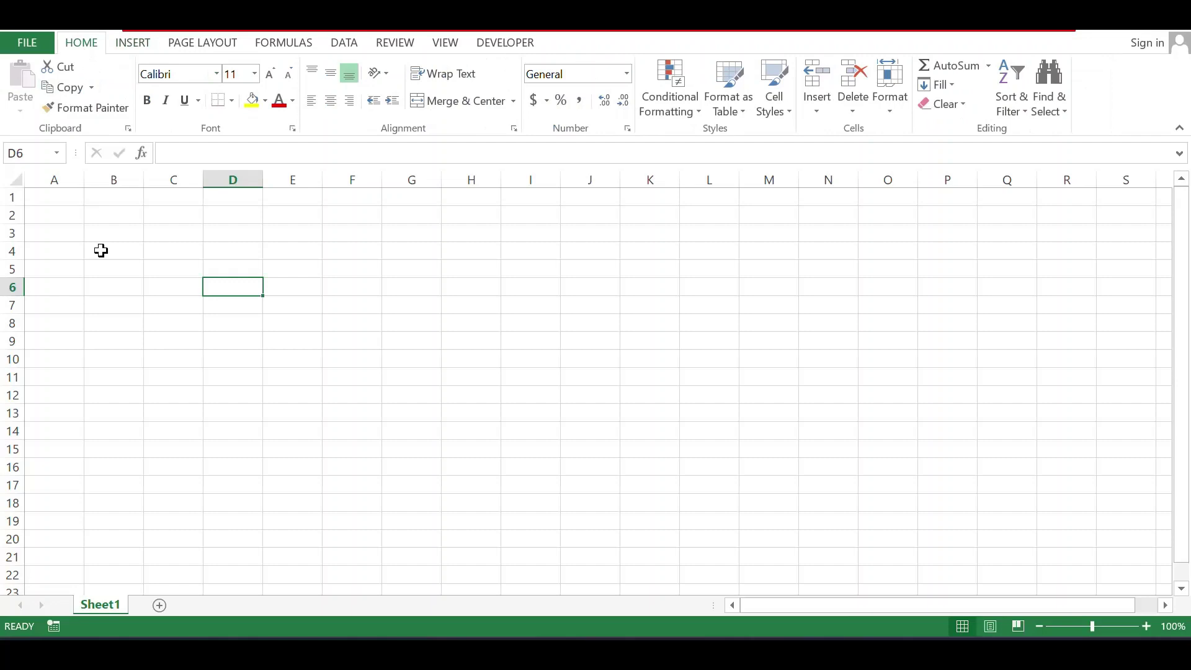
pyautogui.click(131, 267)
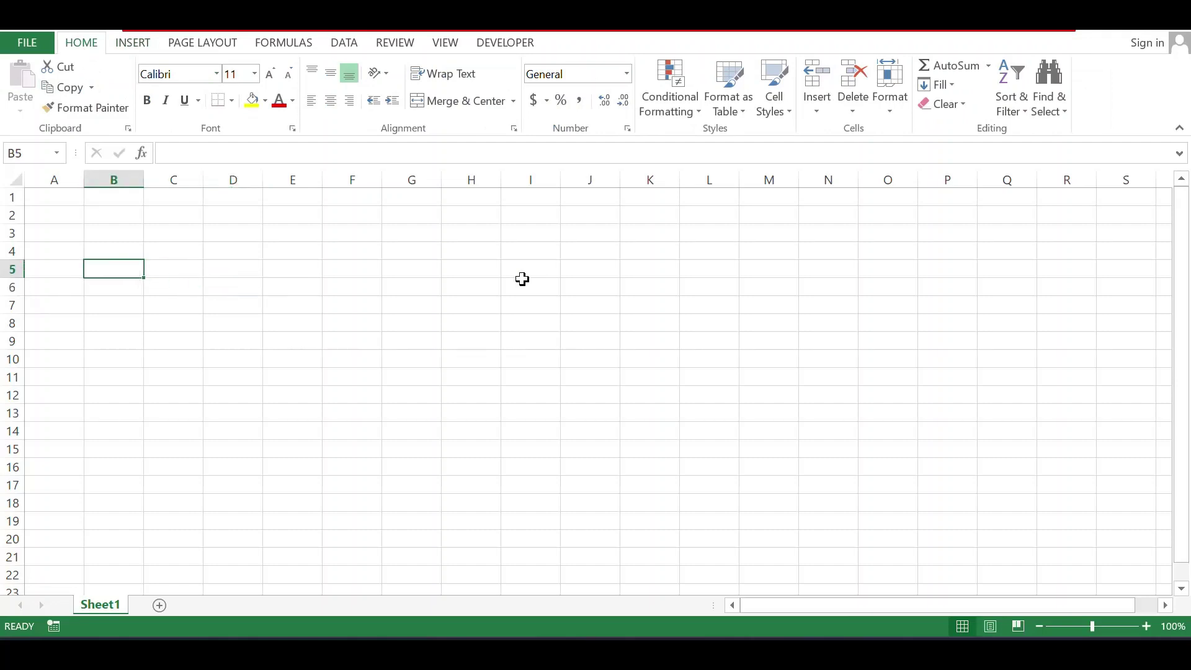